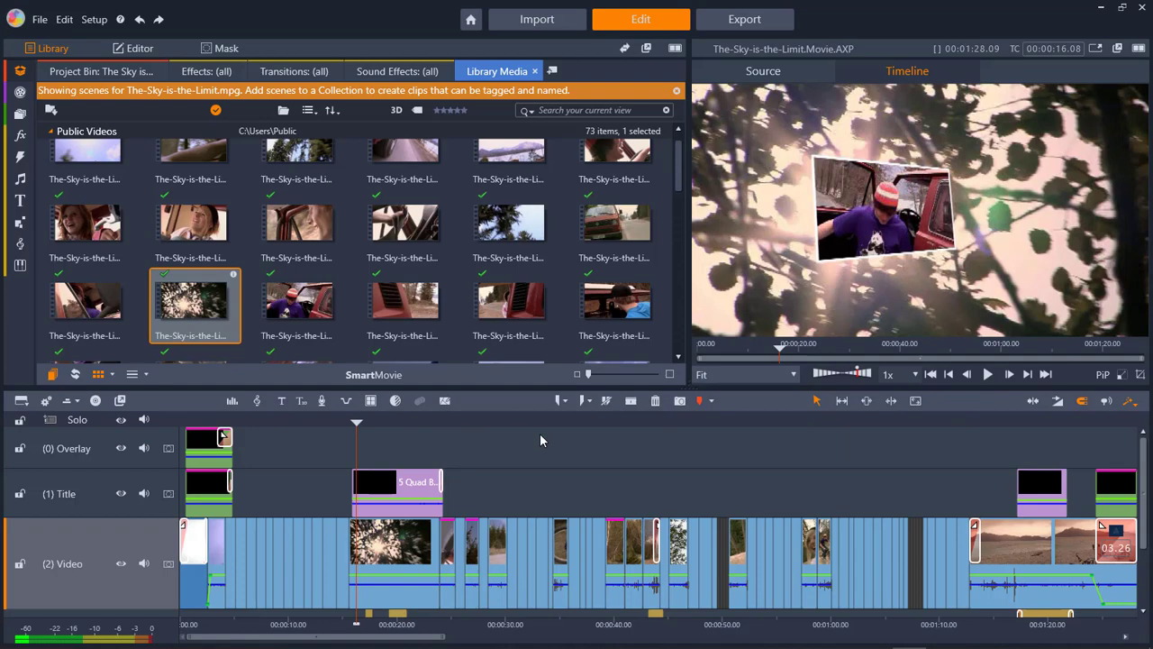
- Preview the quad box animation on the timeline and move the playhead back to 00:00:07.23
{"action": "key", "text": "space"}
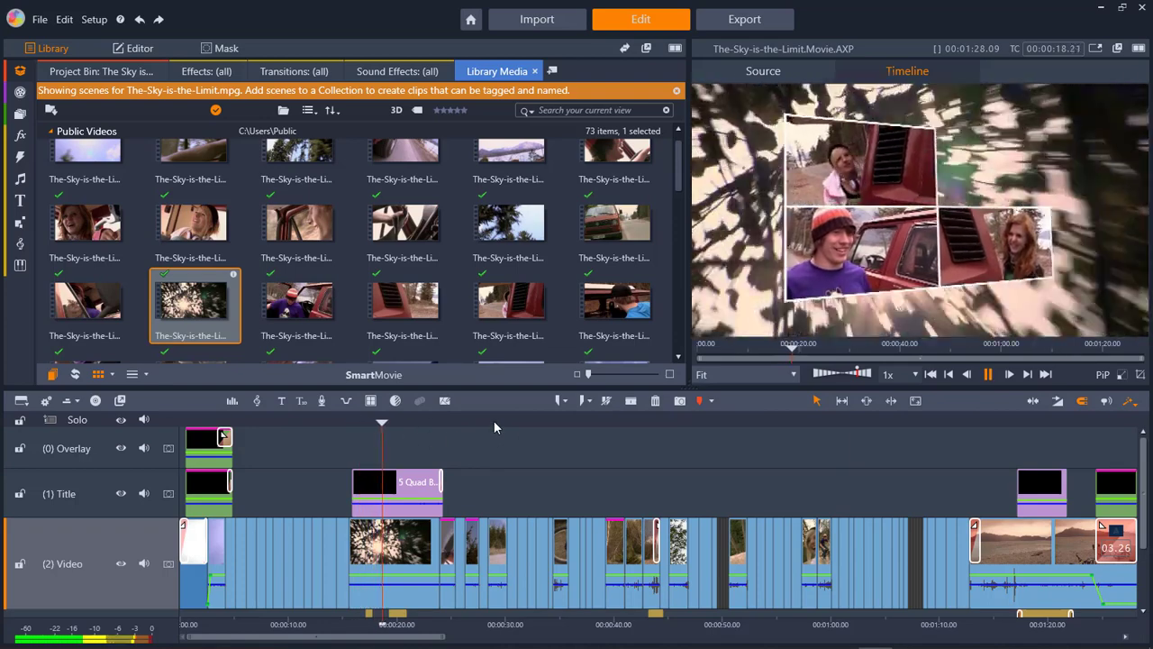
{"action": "key", "text": "space"}
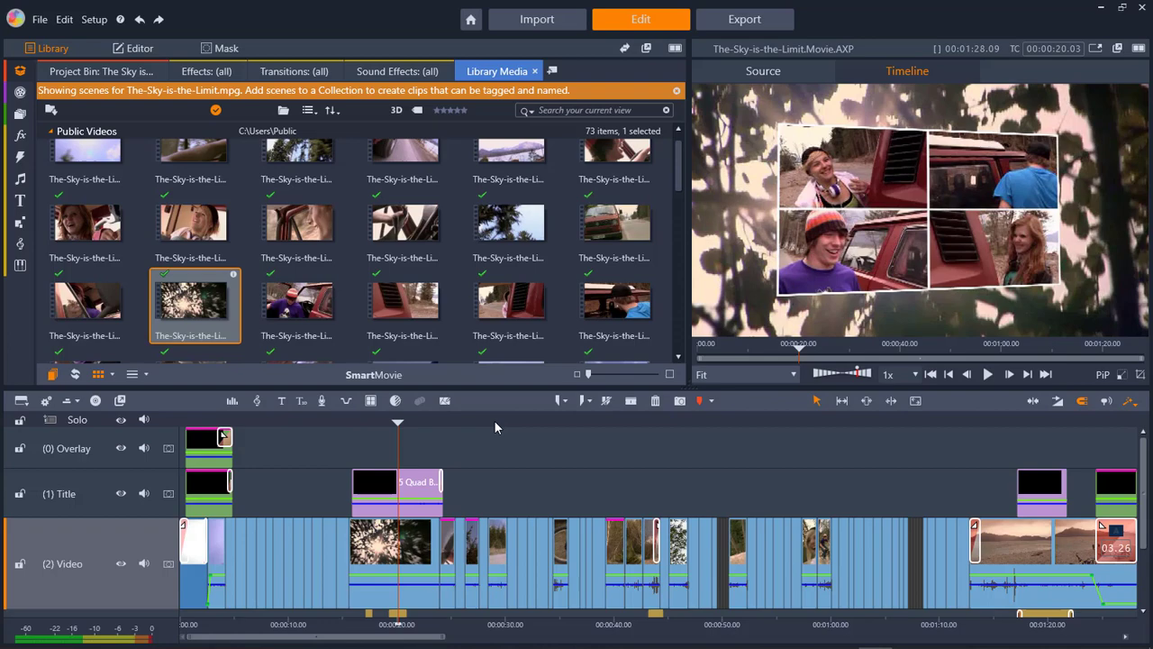
{"action": "left_click_drag", "start_coordinate": [398, 421], "coordinate": [264, 424]}
- Display the information of the selected The-Sky-is-the-Limit.mpg scene in the library and review its clip and video properties
{"action": "right_click", "coordinate": [191, 307]}
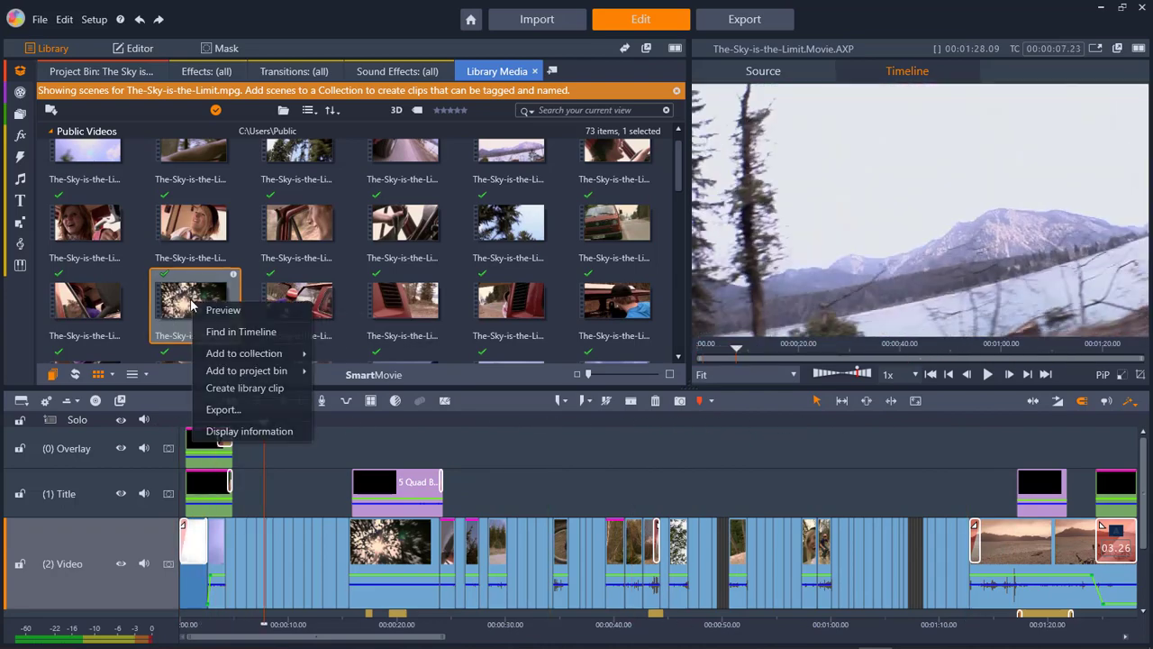
{"action": "left_click", "coordinate": [262, 433]}
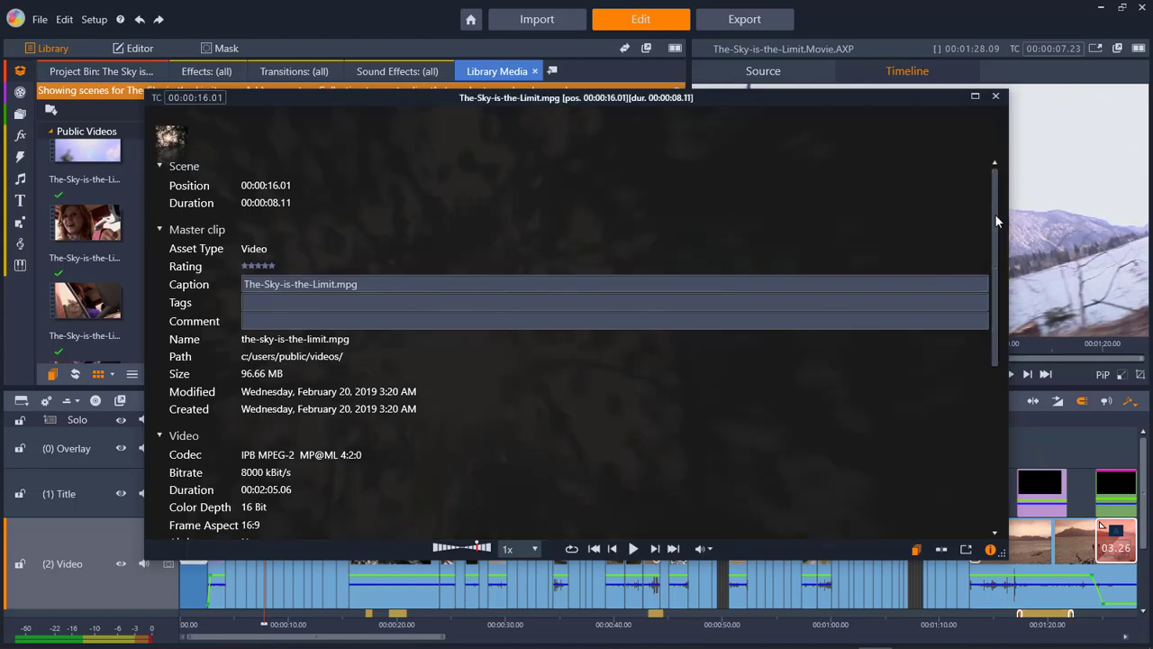
{"action": "left_click_drag", "start_coordinate": [995, 213], "coordinate": [993, 316]}
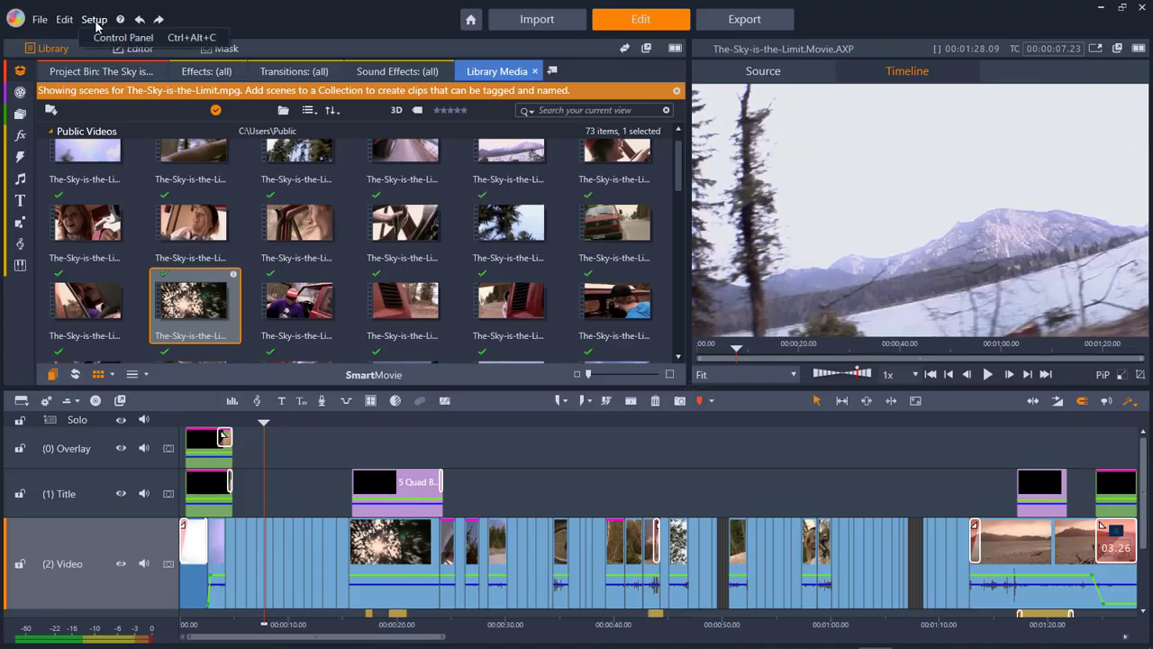
- Open the Control Panel's Storage Locations settings and reposition the dialog over the editor
{"action": "left_click", "coordinate": [113, 40]}
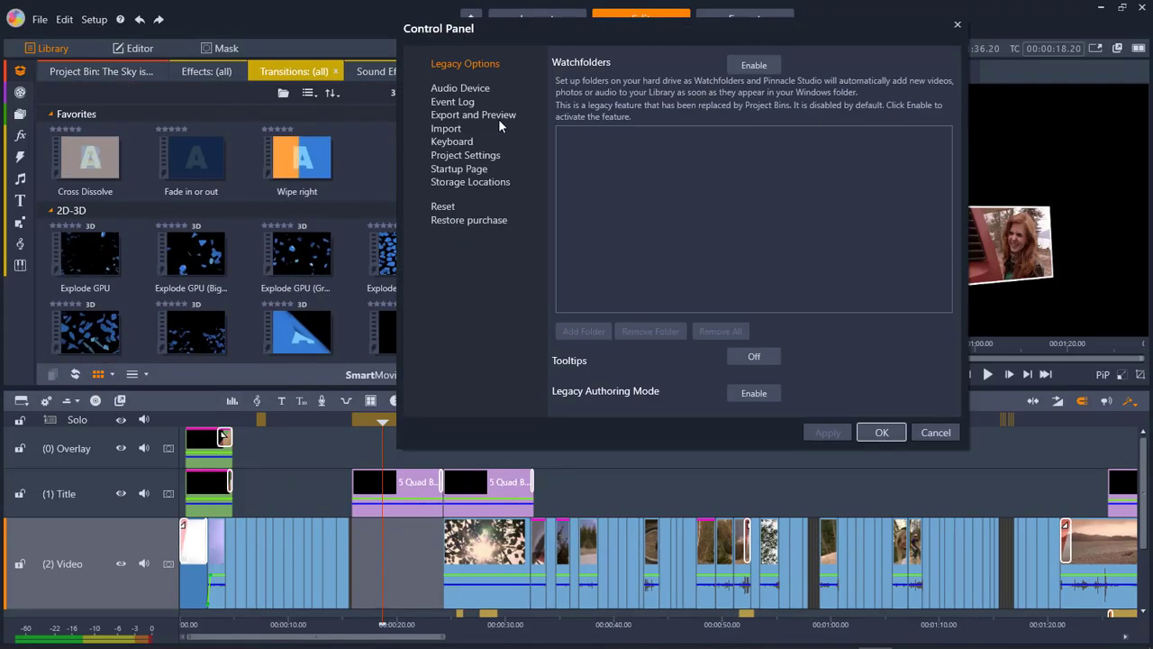
{"action": "left_click", "coordinate": [465, 155]}
{"action": "left_click", "coordinate": [470, 182]}
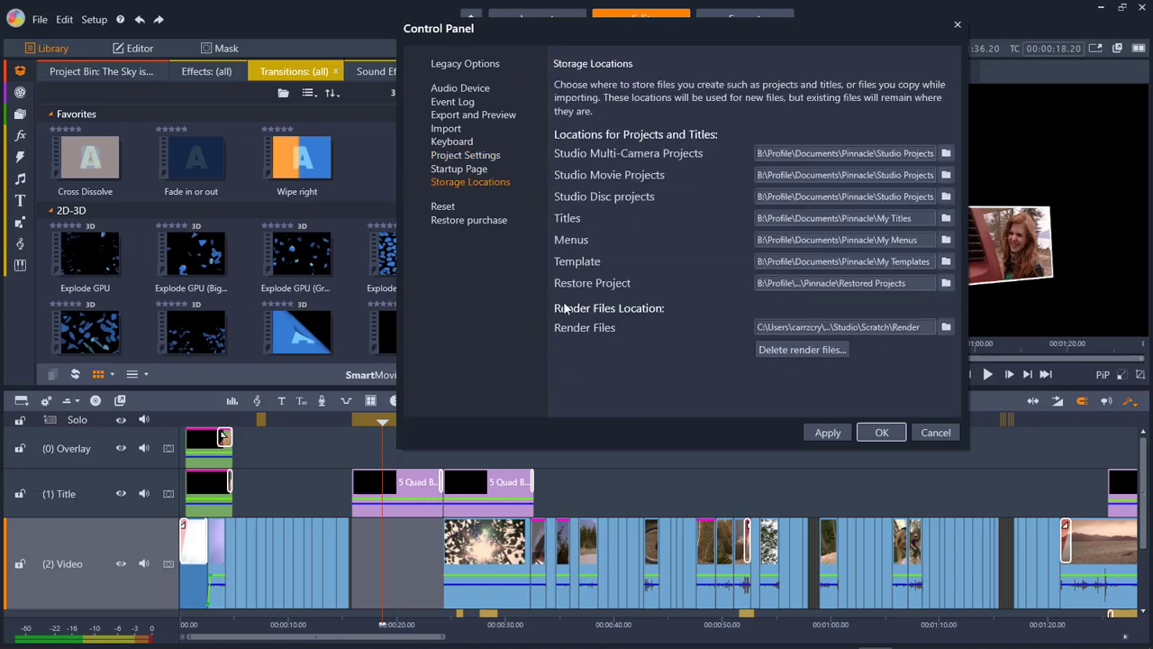
{"action": "left_click_drag", "start_coordinate": [672, 34], "coordinate": [593, 47]}
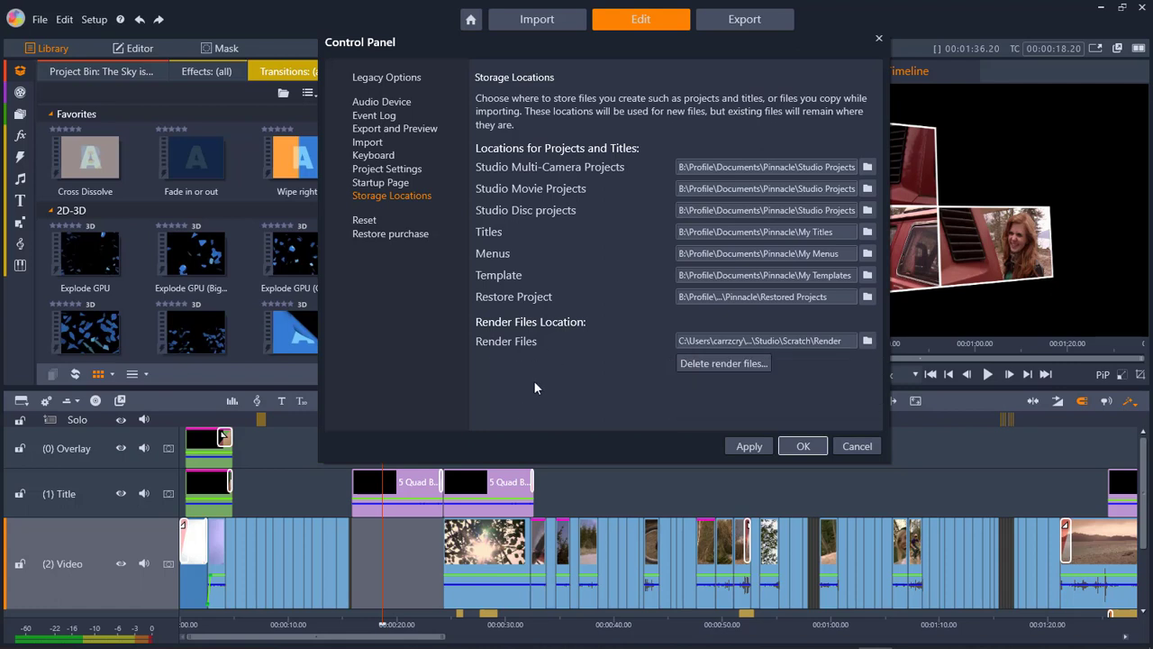
{"action": "left_click_drag", "start_coordinate": [672, 49], "coordinate": [797, 45]}
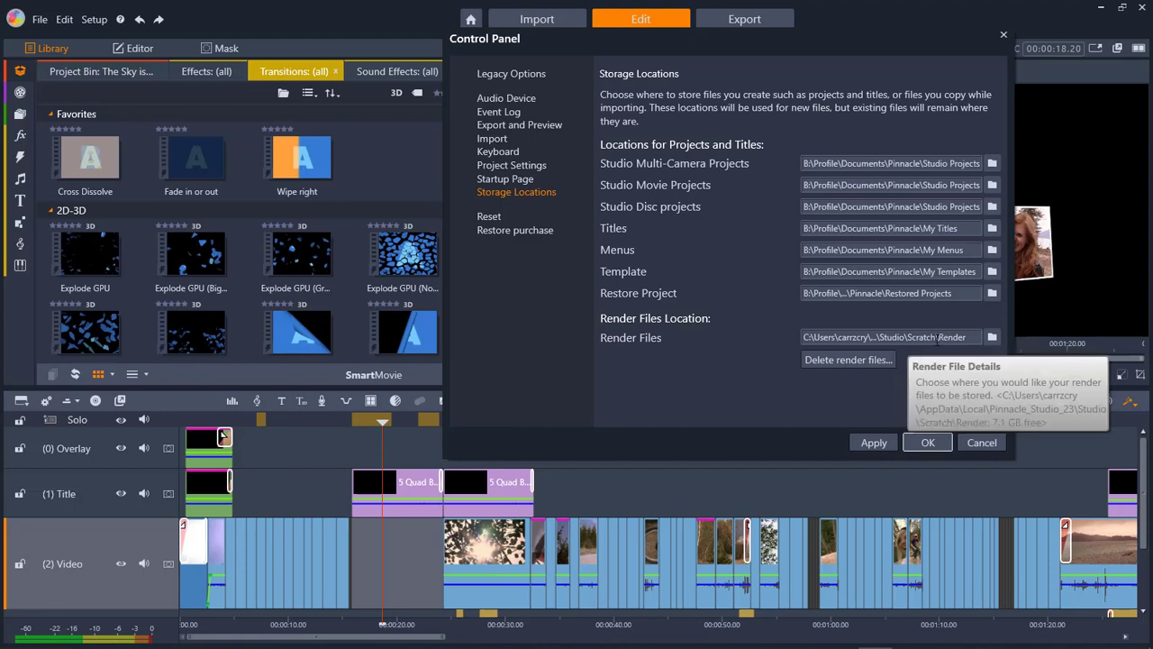
- Copy the full Render Files folder path from the storage location settings
{"action": "left_click", "coordinate": [937, 338]}
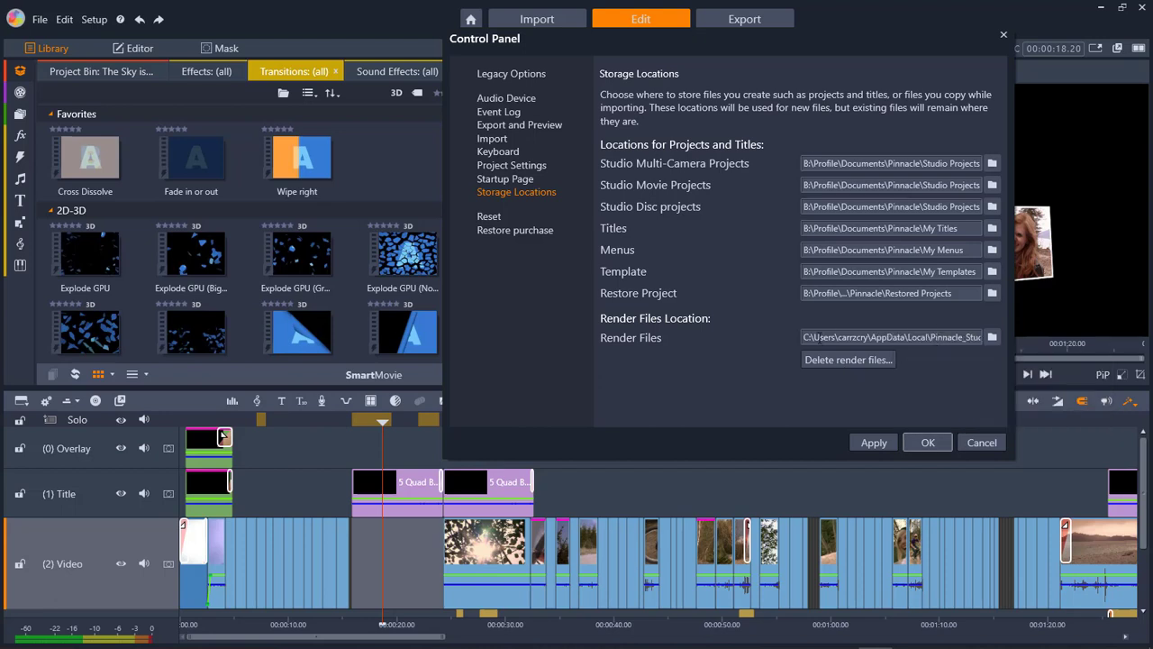
{"action": "left_click_drag", "start_coordinate": [806, 337], "coordinate": [1075, 342]}
{"action": "key", "text": "ctrl+c"}
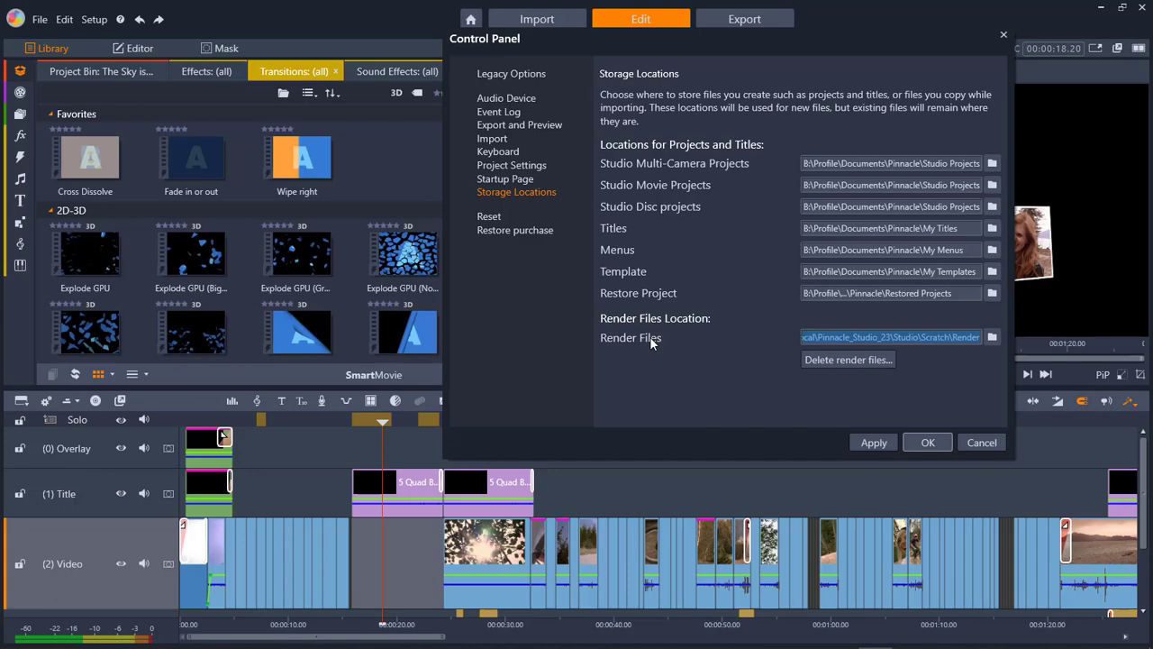
- Switch to File Explorer on the Dark Windows (C:) drive and go to the copied render files path
{"action": "left_click", "coordinate": [227, 636]}
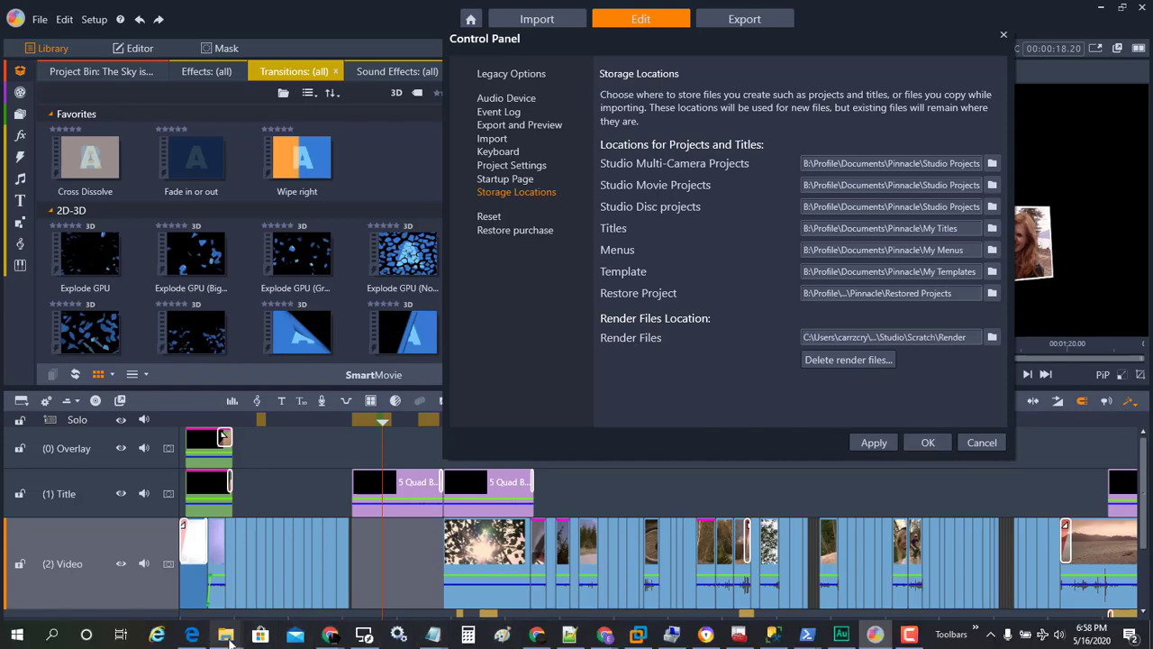
{"action": "right_click", "coordinate": [229, 636]}
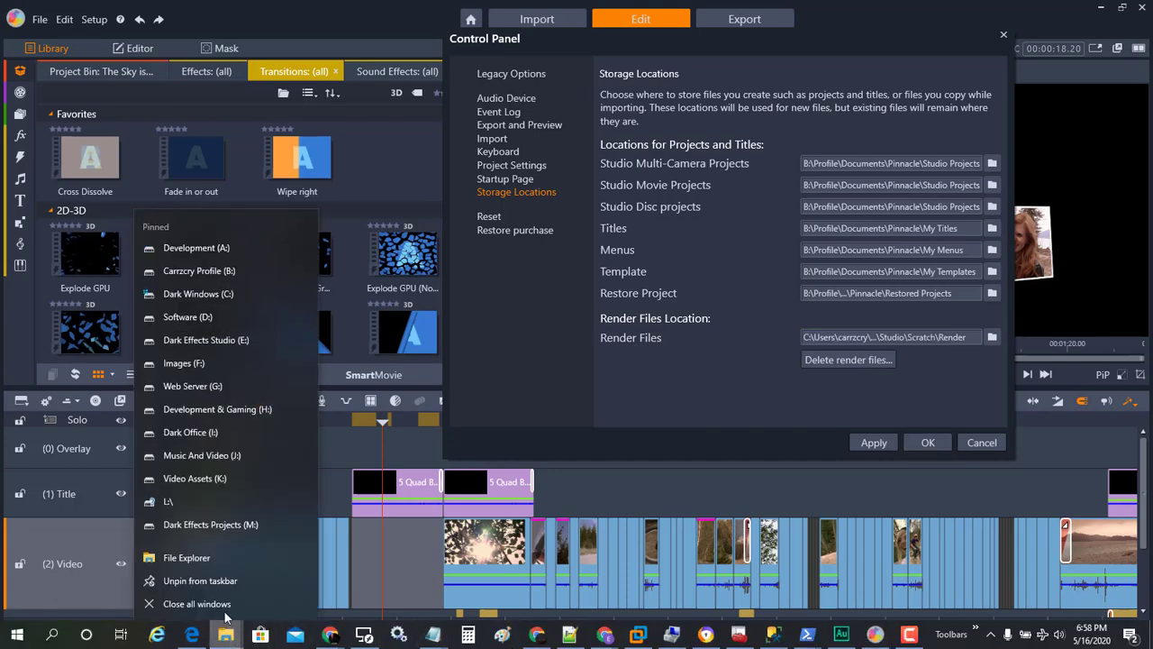
{"action": "left_click", "coordinate": [231, 293]}
{"action": "left_click", "coordinate": [510, 115]}
{"action": "key", "text": "ctrl+v"}
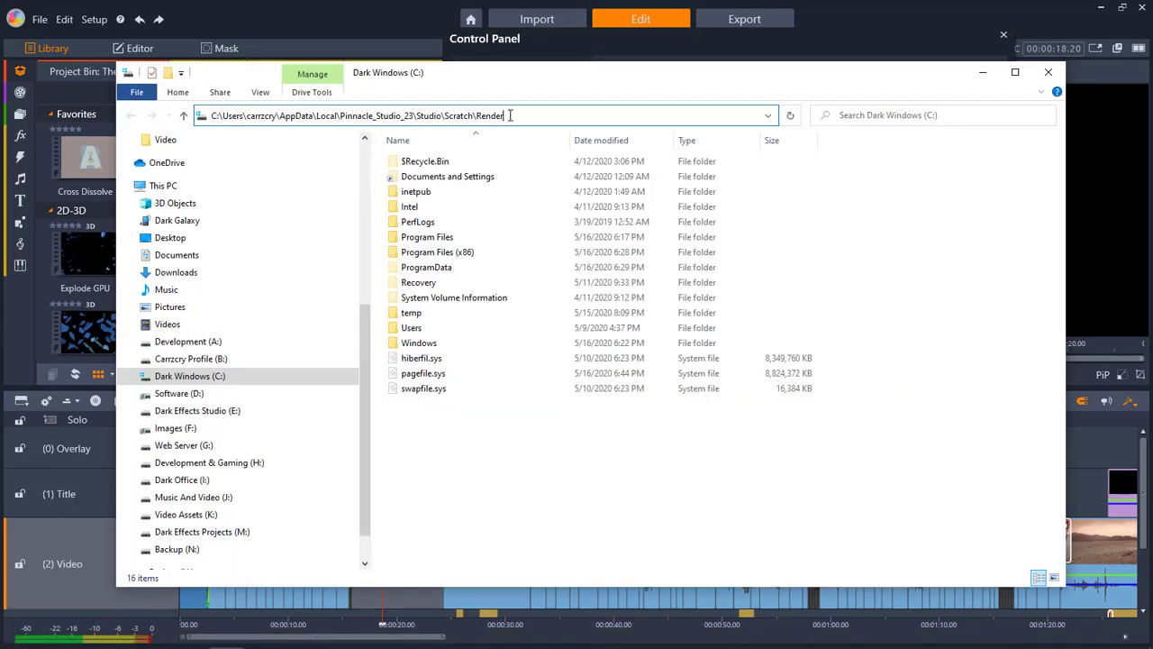
{"action": "left_click", "coordinate": [789, 115]}
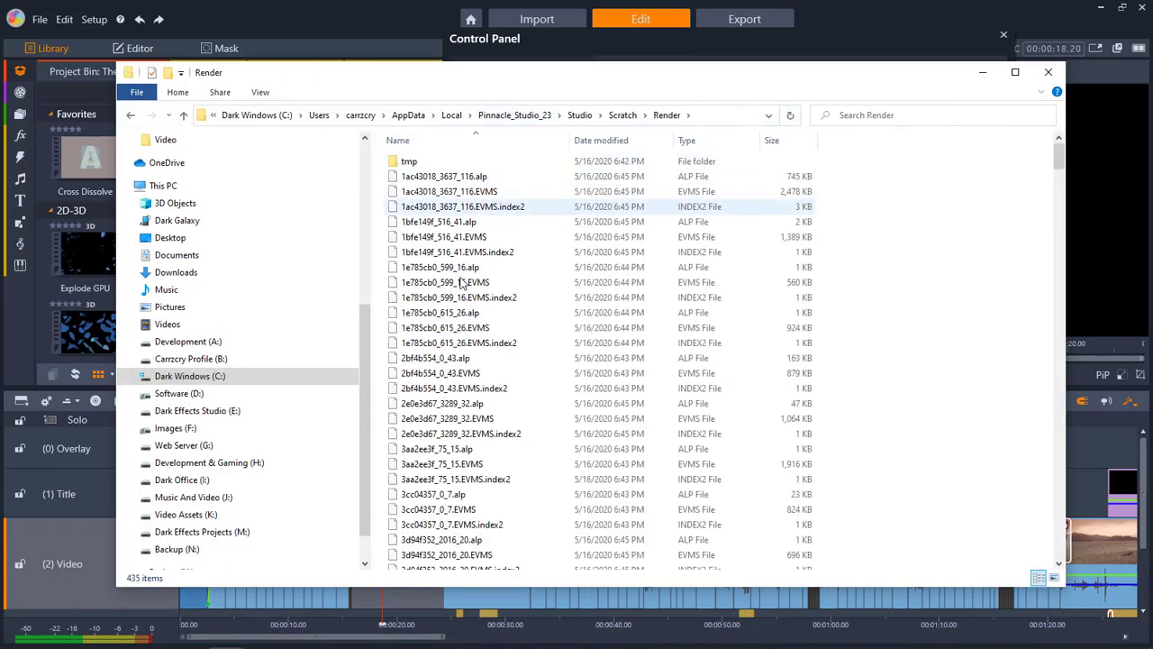
- Look through the full list of render files in the Render folder and try its tmp subfolder
{"action": "left_click", "coordinate": [1059, 209]}
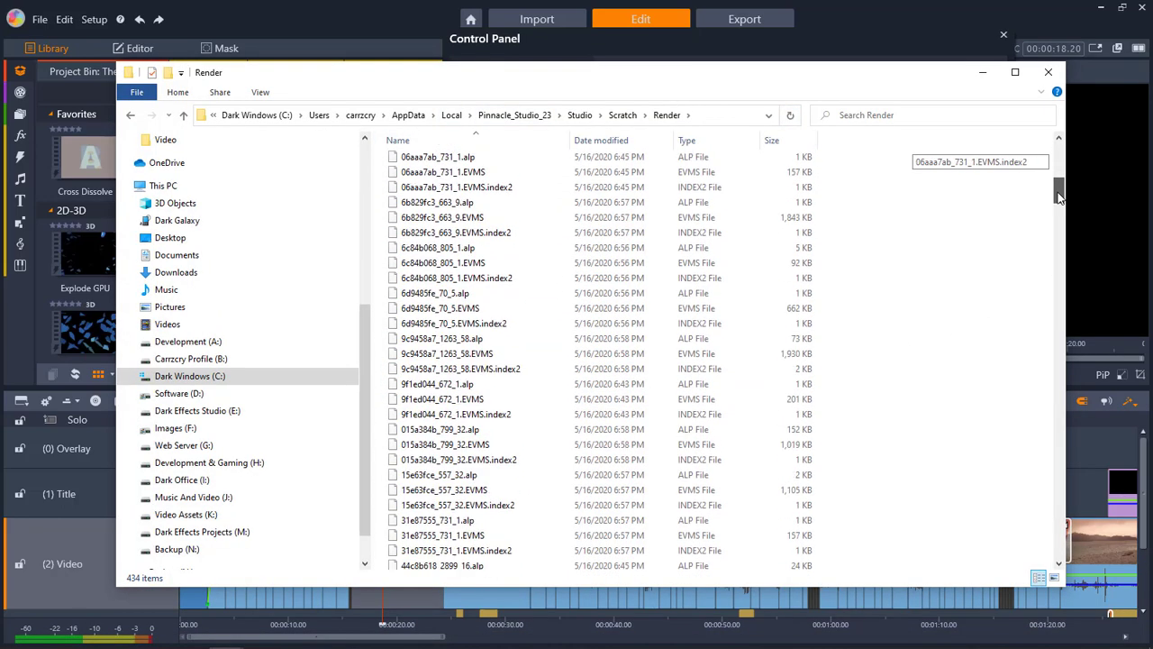
{"action": "left_click_drag", "start_coordinate": [1059, 209], "coordinate": [1058, 553]}
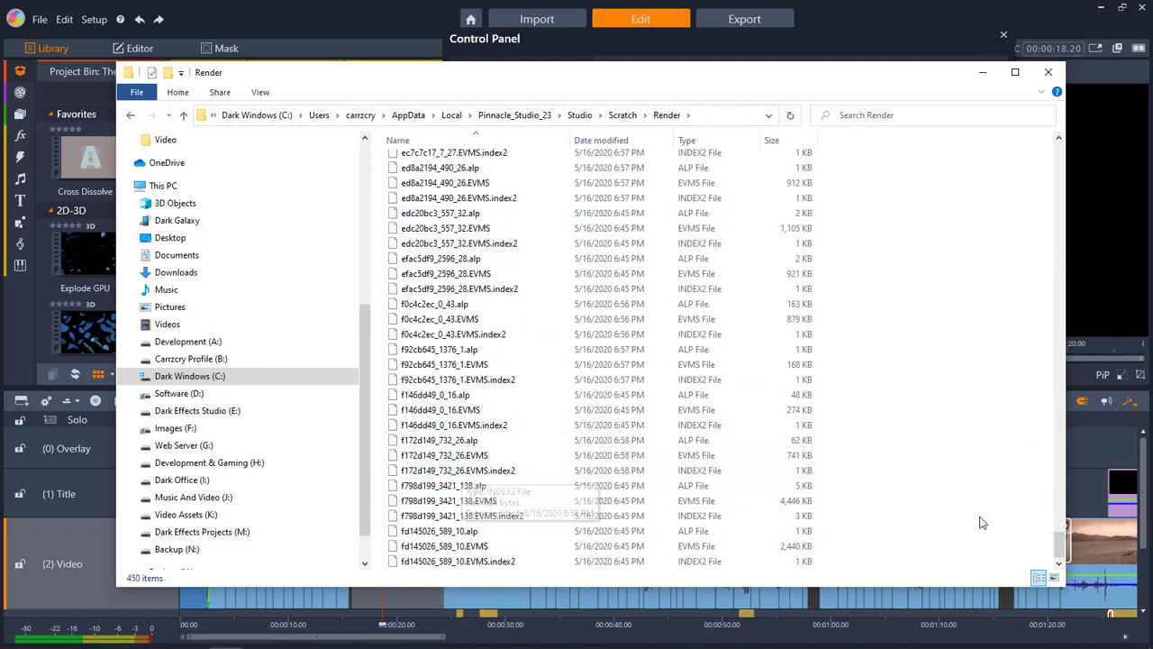
{"action": "left_click_drag", "start_coordinate": [1063, 540], "coordinate": [1062, 132]}
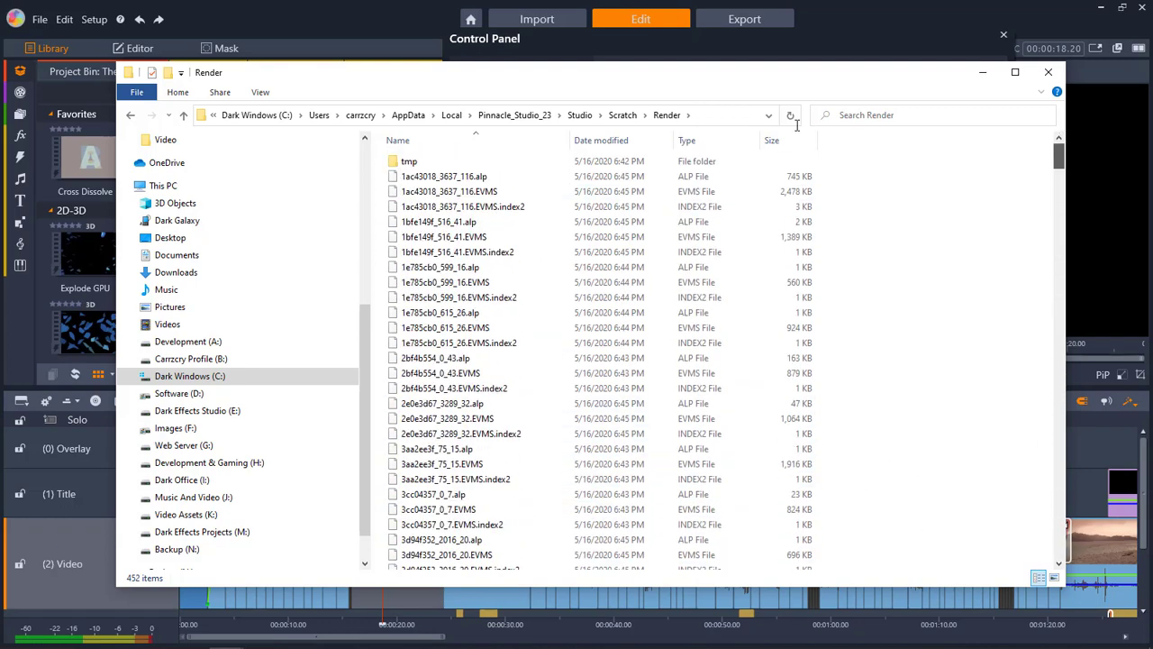
{"action": "double_click", "coordinate": [410, 166]}
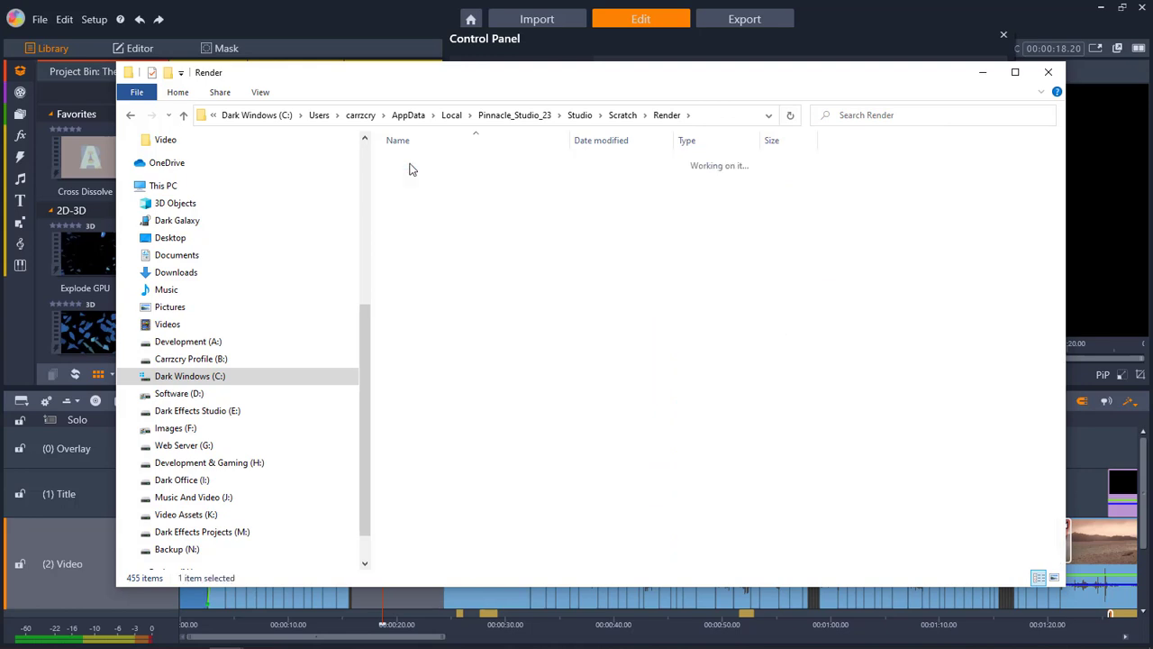
{"action": "left_click", "coordinate": [668, 115]}
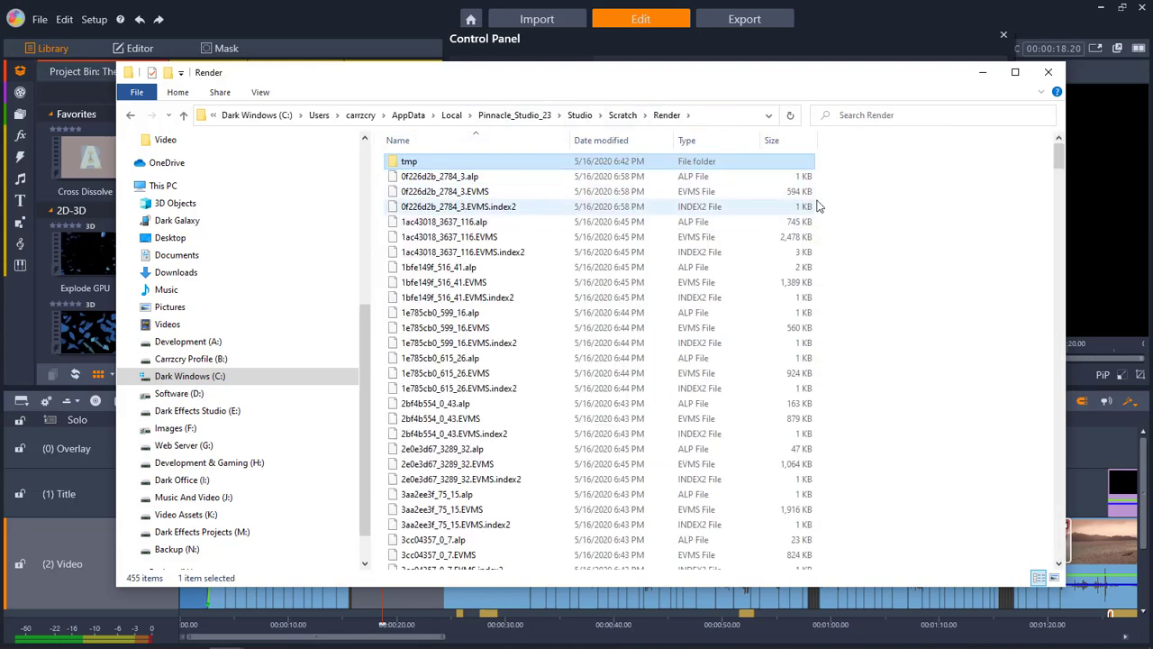
- Move the Render folder window out of the way and close both it and the Control Panel
{"action": "left_click_drag", "start_coordinate": [786, 86], "coordinate": [773, 504]}
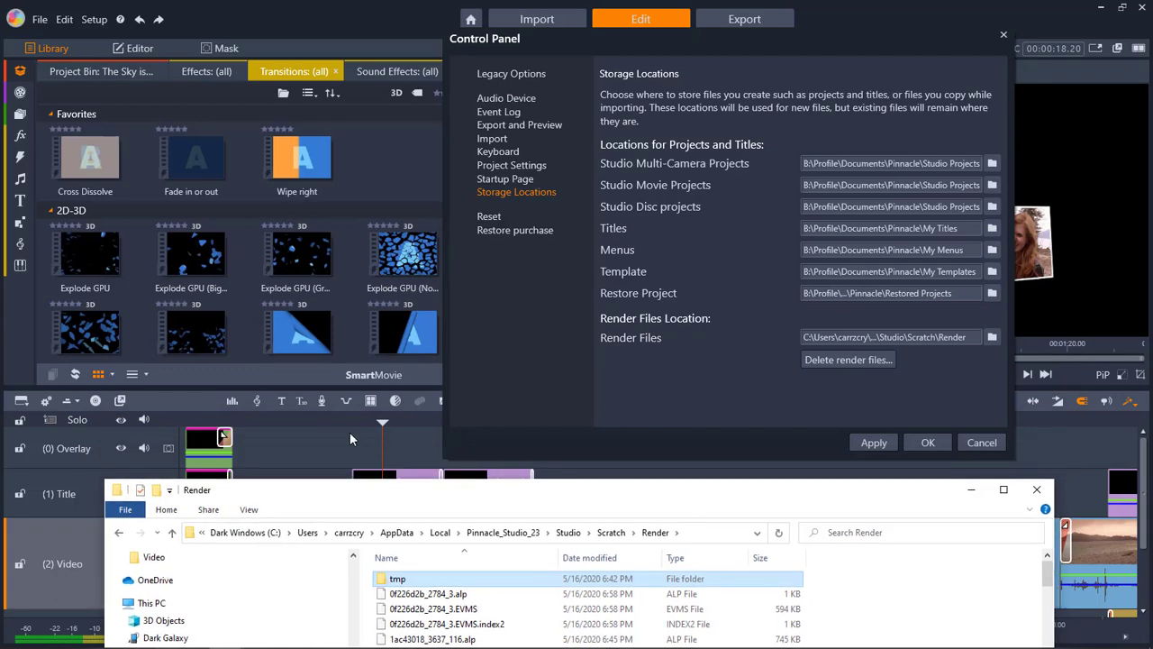
{"action": "left_click_drag", "start_coordinate": [581, 494], "coordinate": [543, 74]}
{"action": "left_click_drag", "start_coordinate": [620, 78], "coordinate": [522, 103]}
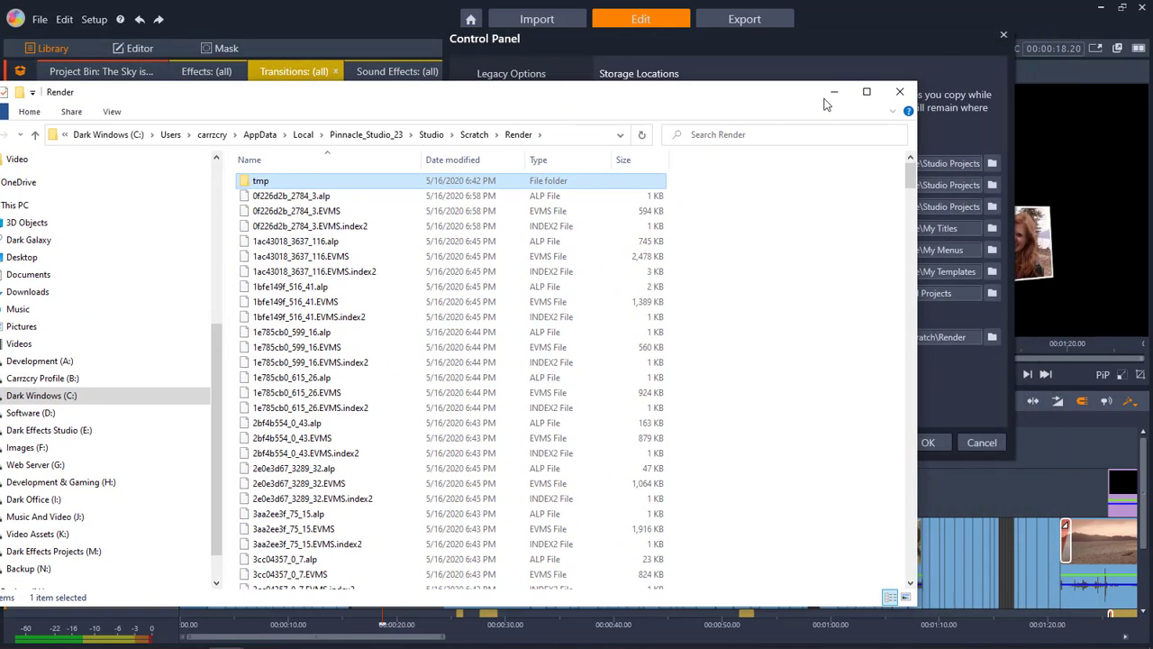
{"action": "left_click", "coordinate": [899, 91]}
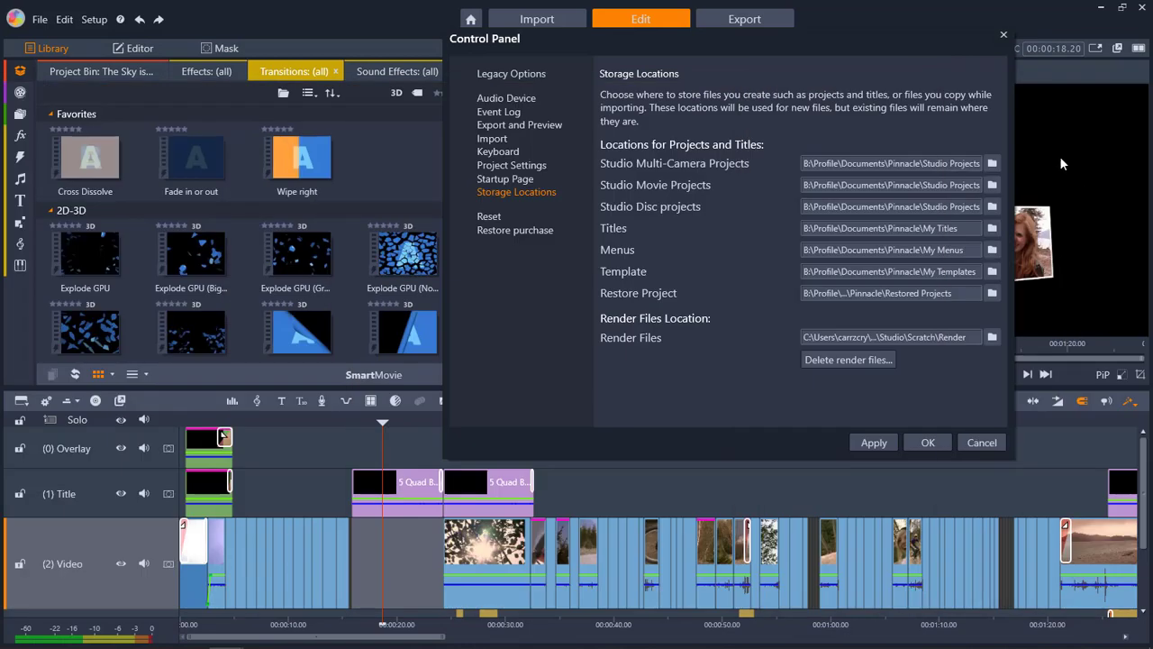
{"action": "left_click", "coordinate": [1005, 34]}
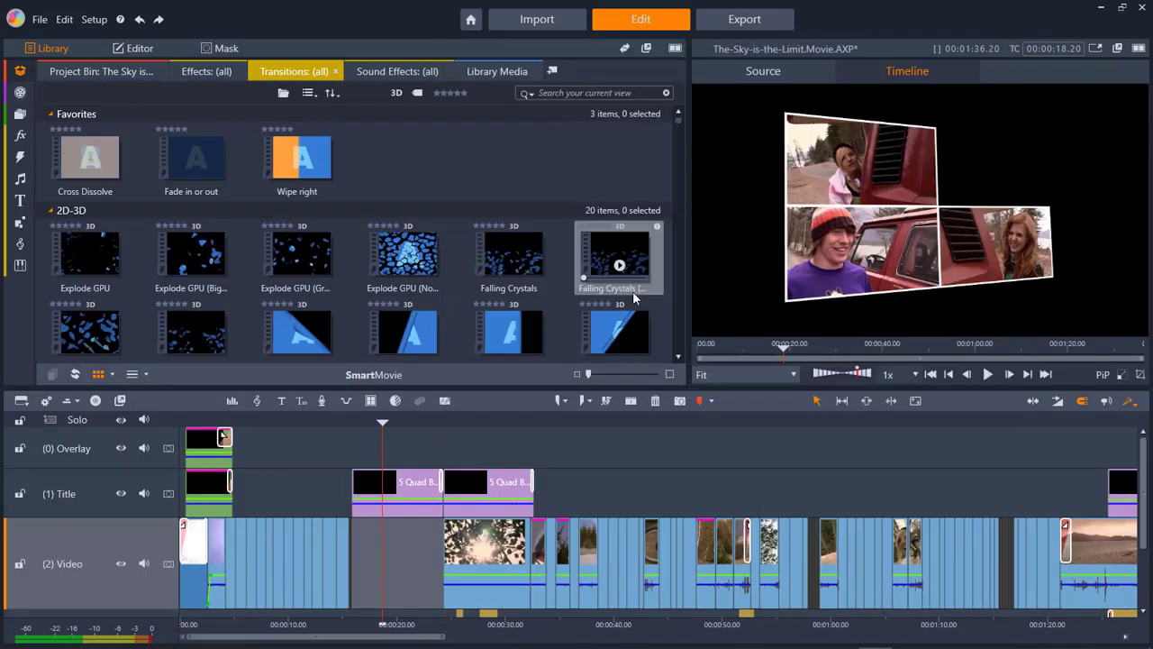
- Bring the Render folder window over the editor and sort its contents by date modified, newest first
{"action": "left_click_drag", "start_coordinate": [1152, 79], "coordinate": [461, 81]}
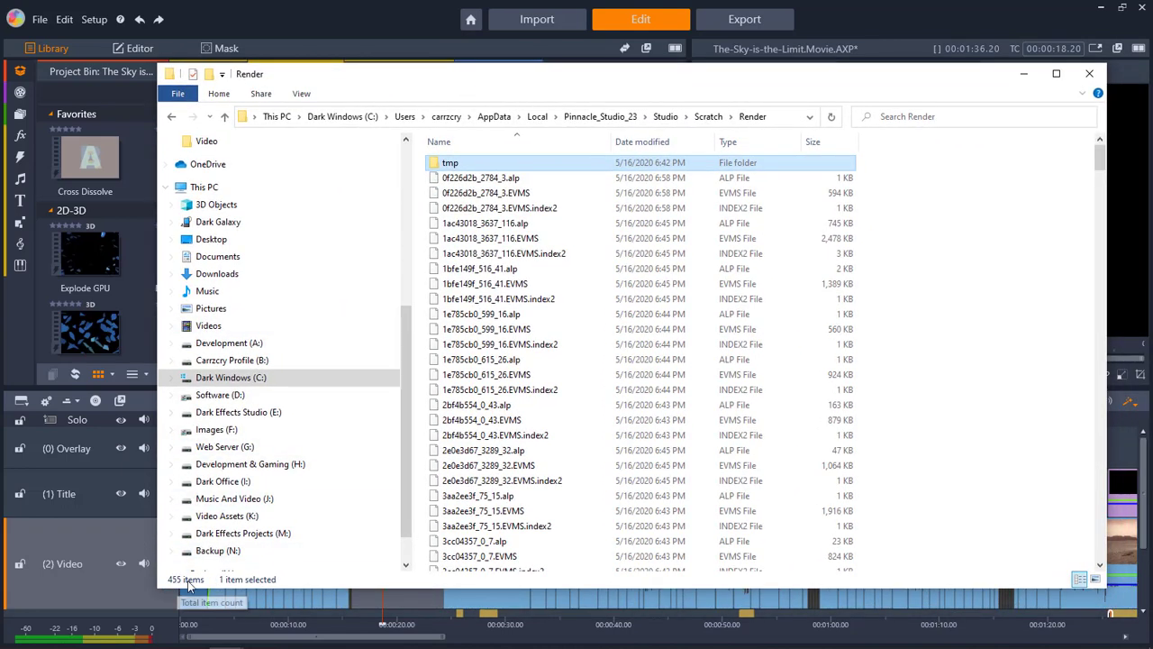
{"action": "left_click", "coordinate": [635, 144]}
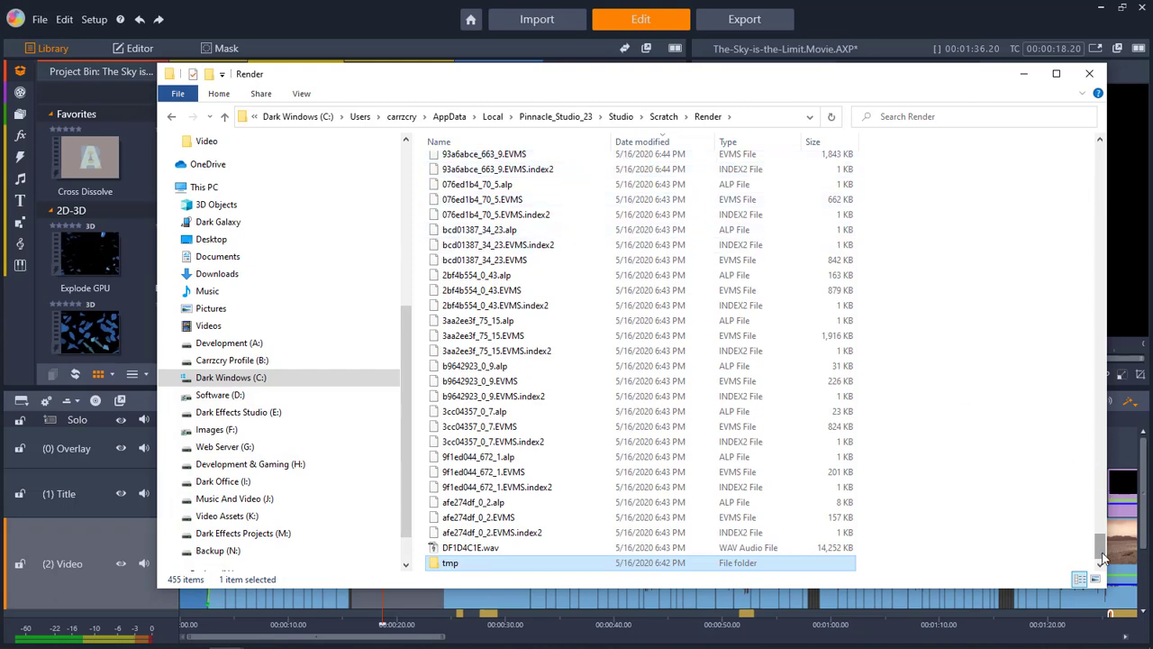
{"action": "left_click_drag", "start_coordinate": [1099, 546], "coordinate": [1096, 150]}
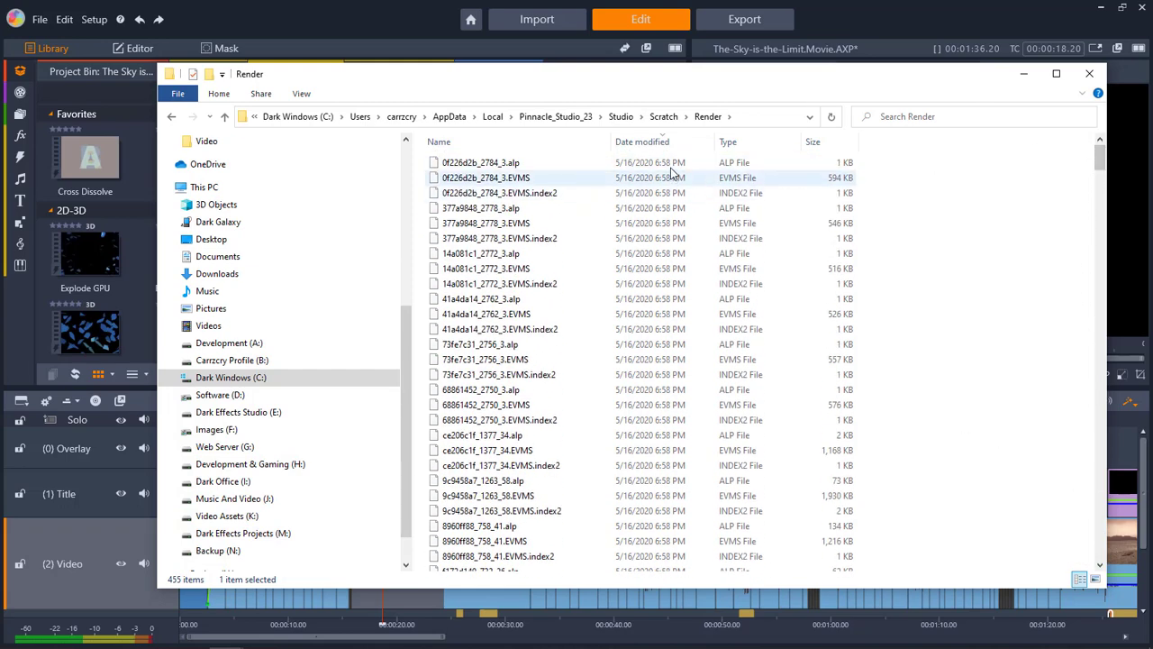
- Move the Render folder window aside and paste another 5 Quad Box 1 clip on the Title track at 00:00:15.27
{"action": "mouse_move", "coordinate": [1063, 645]}
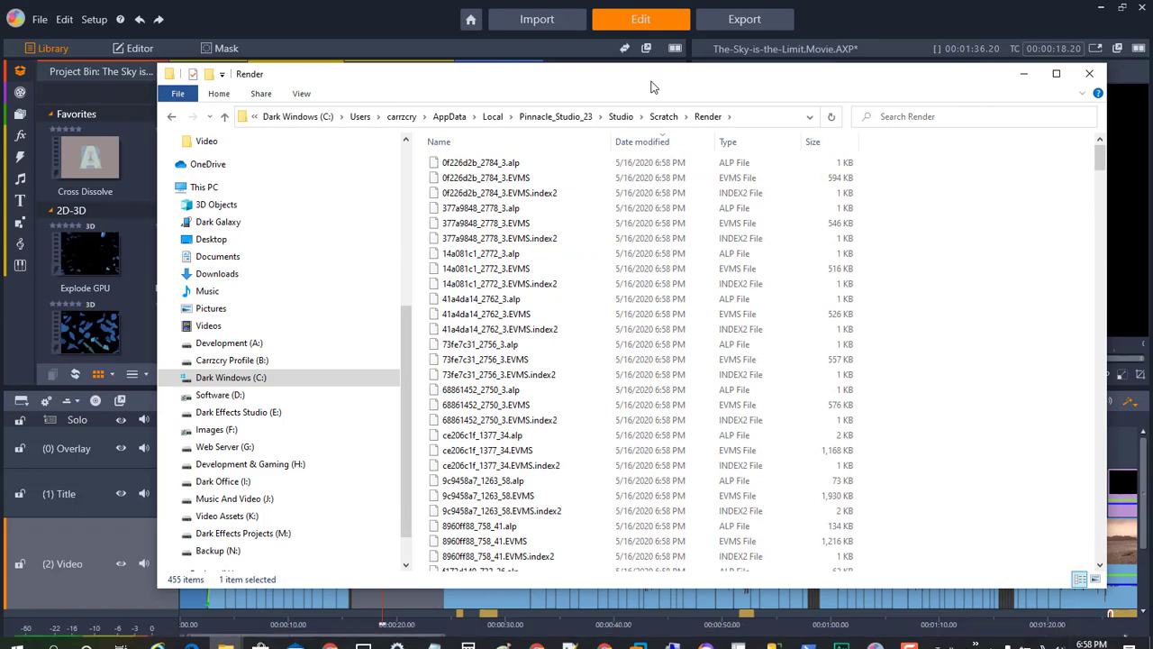
{"action": "left_click_drag", "start_coordinate": [559, 81], "coordinate": [1152, 54]}
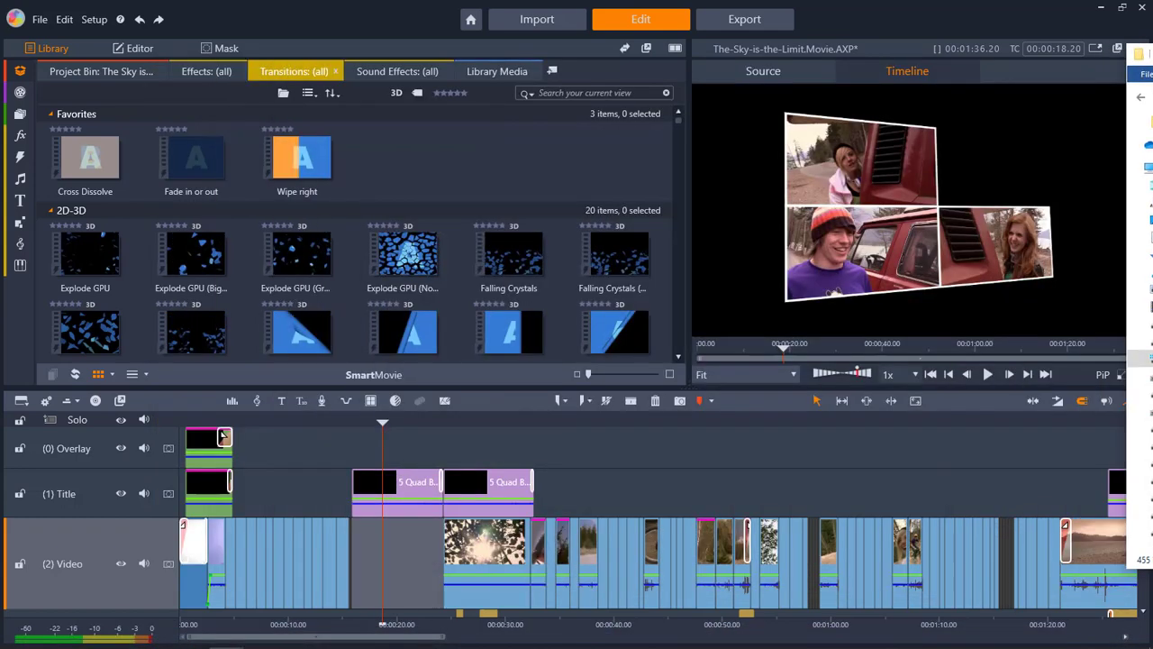
{"action": "left_click", "coordinate": [397, 491]}
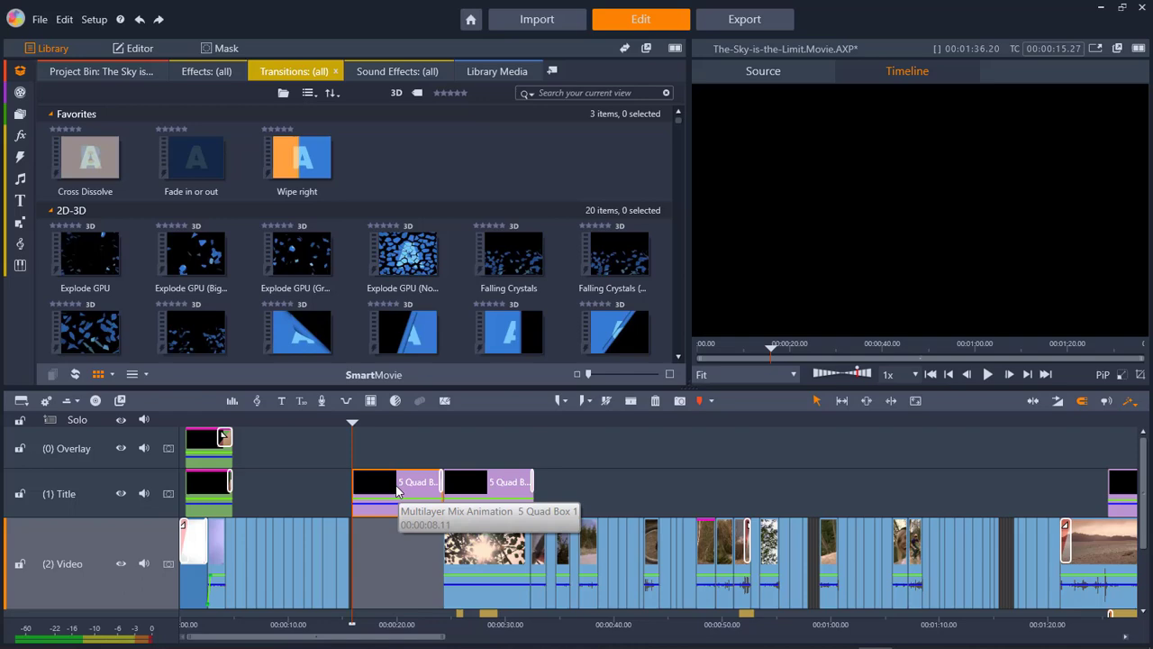
{"action": "key", "text": "ctrl+v"}
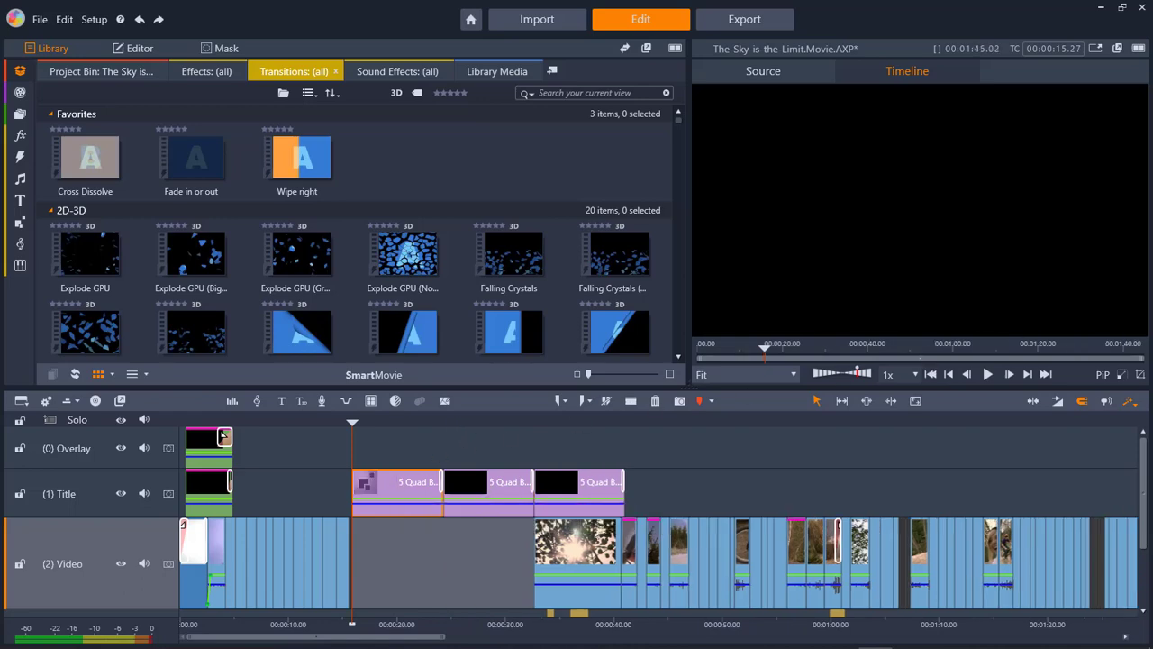
- Bring the Render folder window back over the editor and look through its newest render files
{"action": "left_click_drag", "start_coordinate": [1152, 58], "coordinate": [541, 66]}
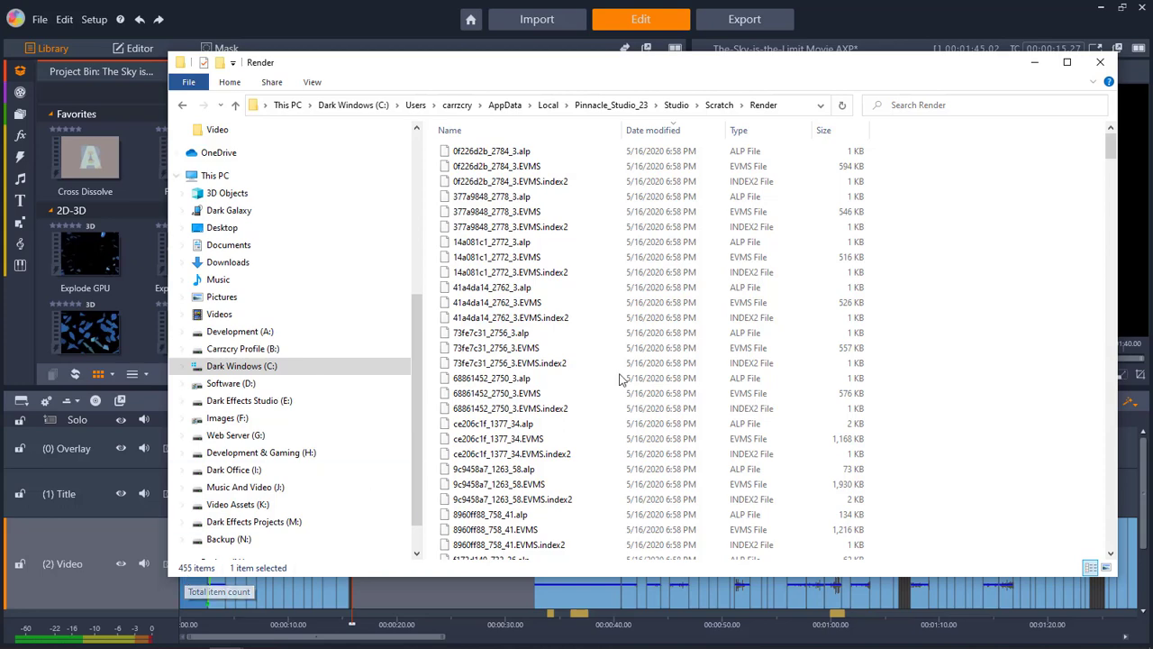
{"action": "scroll", "coordinate": [1027, 252], "scroll_direction": "down", "scroll_amount": 1}
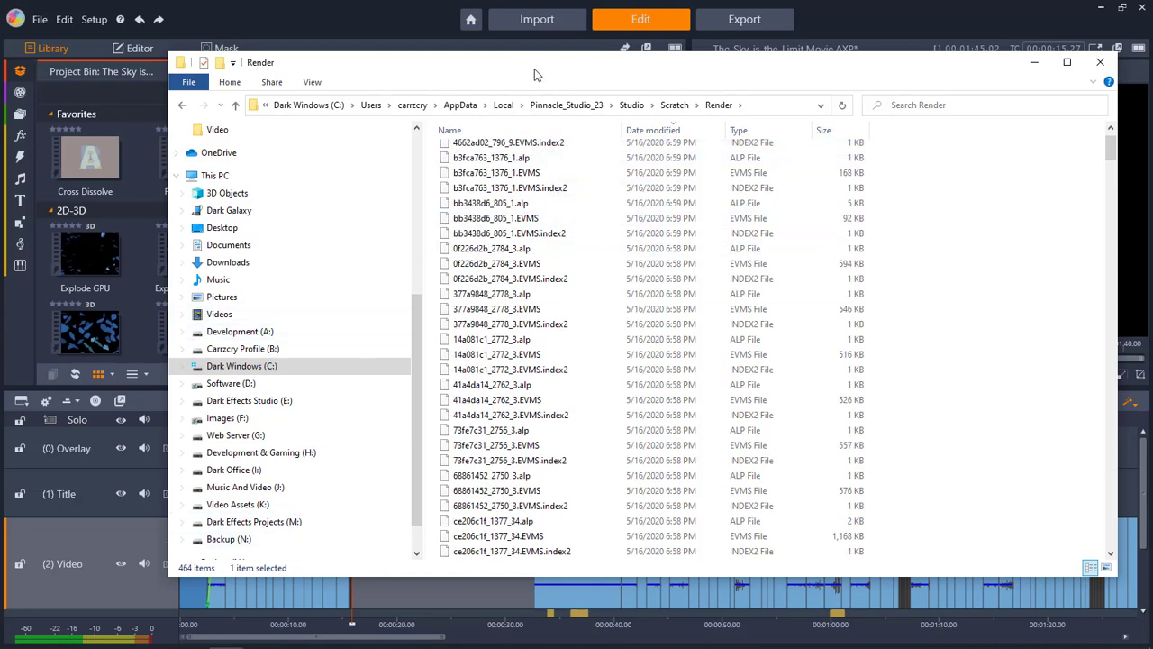
{"action": "left_click_drag", "start_coordinate": [538, 69], "coordinate": [467, 65]}
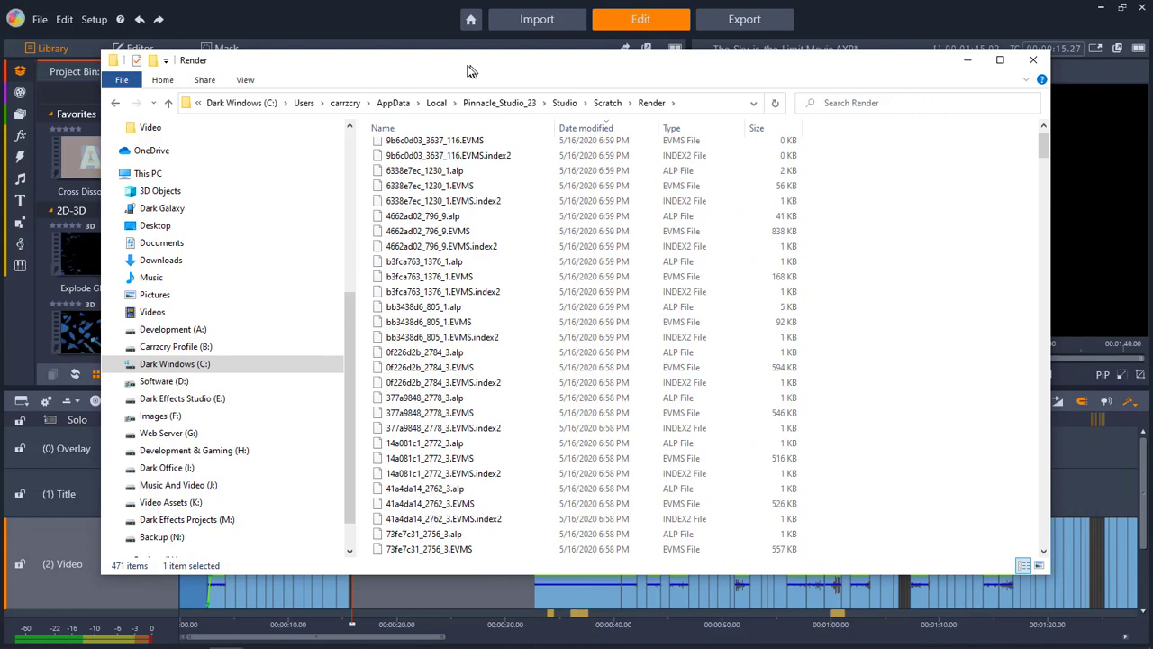
- Select all files in the Render folder, view their combined properties and close the properties window
{"action": "key", "text": "ctrl+a"}
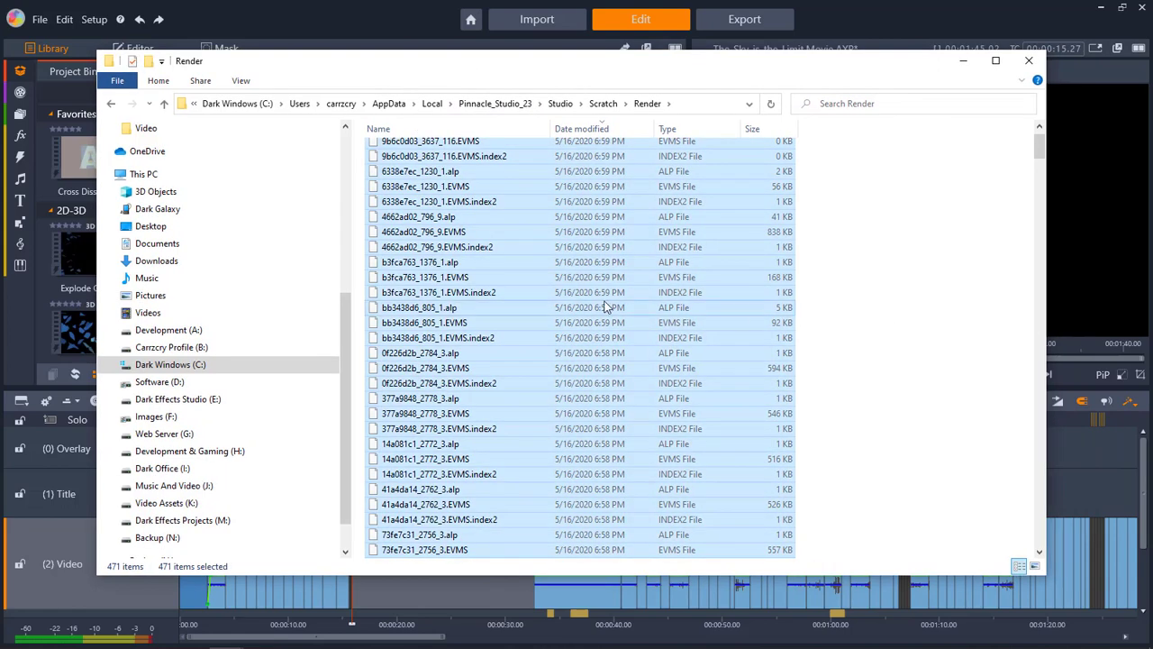
{"action": "right_click", "coordinate": [608, 307]}
{"action": "left_click", "coordinate": [666, 542]}
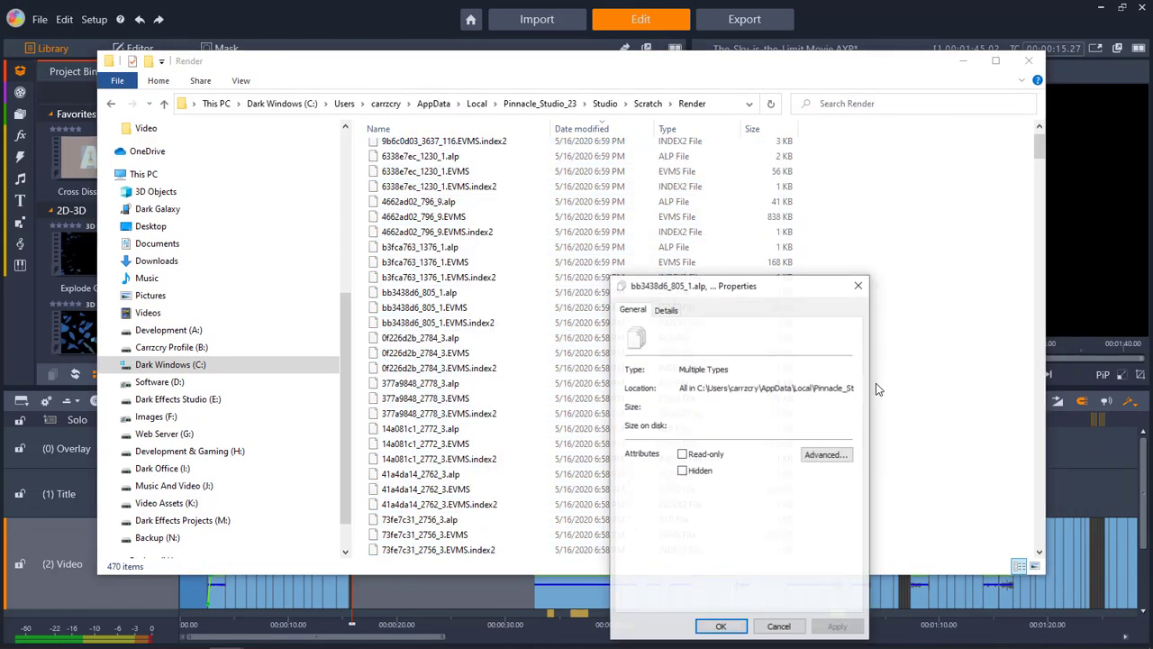
{"action": "left_click", "coordinate": [858, 284]}
- Go up to the Scratch folder and check the Render folder's size and file count in its properties
{"action": "left_click", "coordinate": [662, 102]}
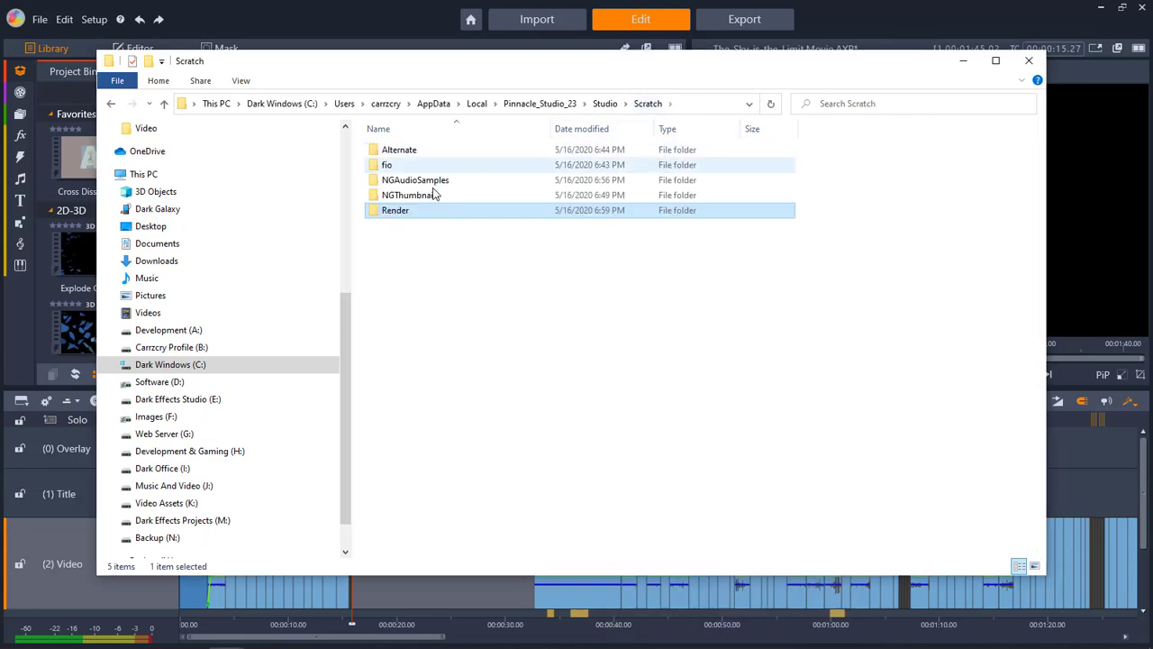
{"action": "right_click", "coordinate": [398, 211]}
{"action": "left_click", "coordinate": [451, 611]}
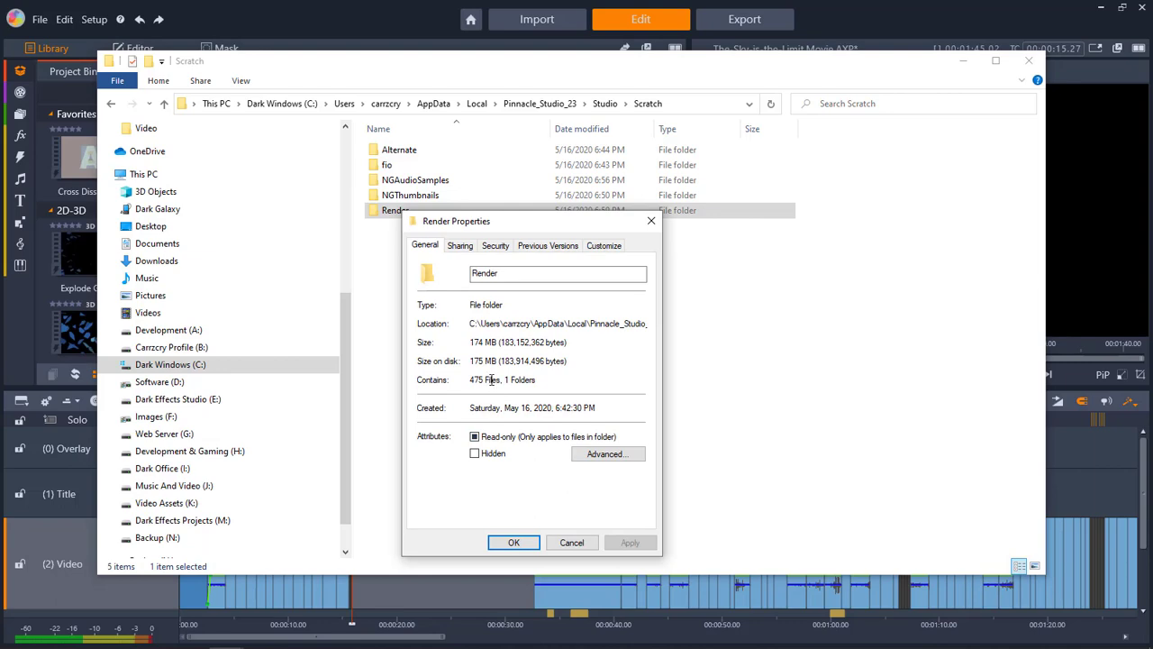
{"action": "left_click", "coordinate": [652, 220]}
- Check the timeline's render progress, reopen the Render folder to view its newest files, and move its window aside
{"action": "left_click_drag", "start_coordinate": [700, 63], "coordinate": [1152, 63]}
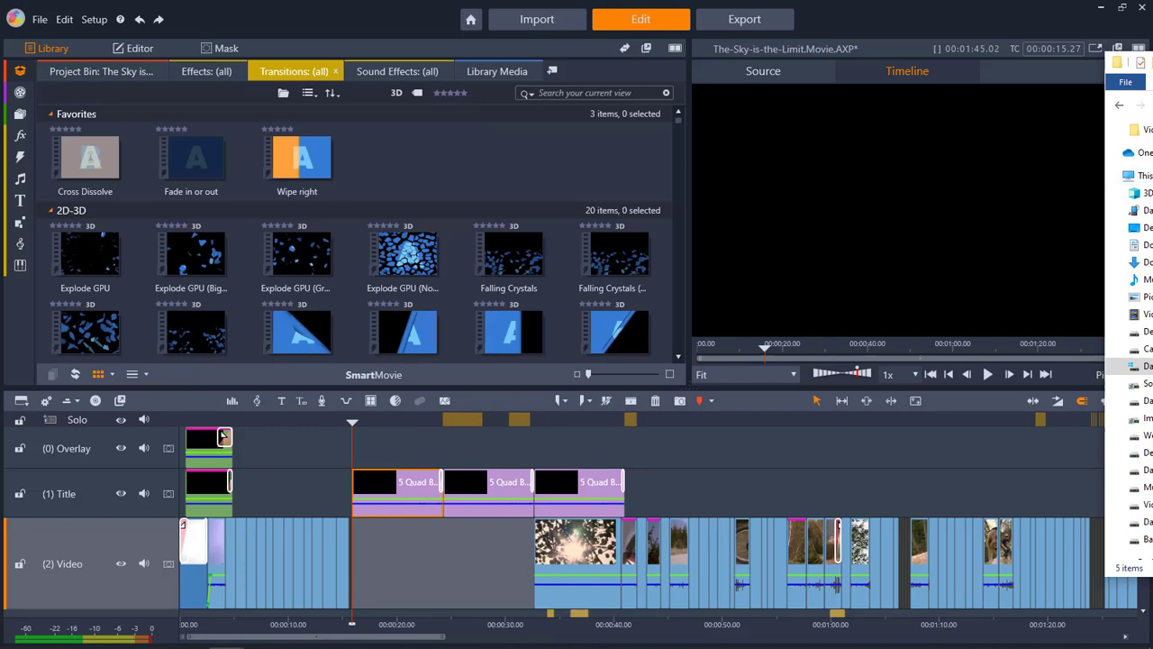
{"action": "left_click_drag", "start_coordinate": [1152, 63], "coordinate": [543, 77]}
{"action": "double_click", "coordinate": [480, 226]}
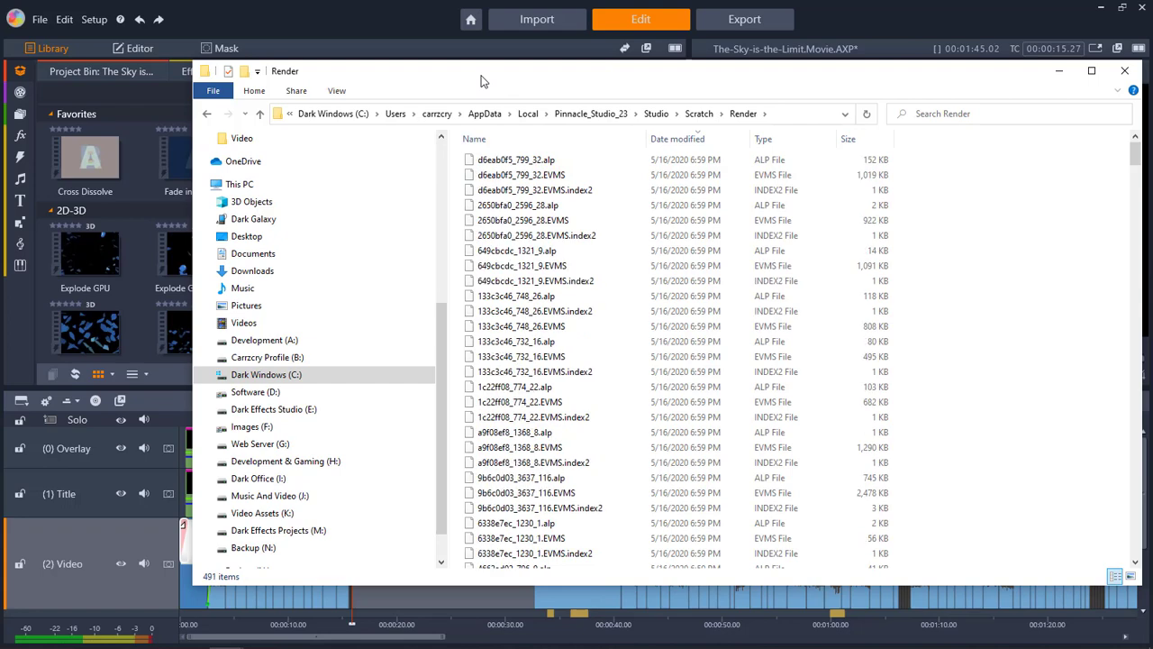
{"action": "left_click_drag", "start_coordinate": [483, 81], "coordinate": [1152, 108]}
- Preview the first 5 Quad Box 1 clip at 00:00:20.09 and move the playhead back to 00:00:12.08
{"action": "left_click", "coordinate": [353, 422]}
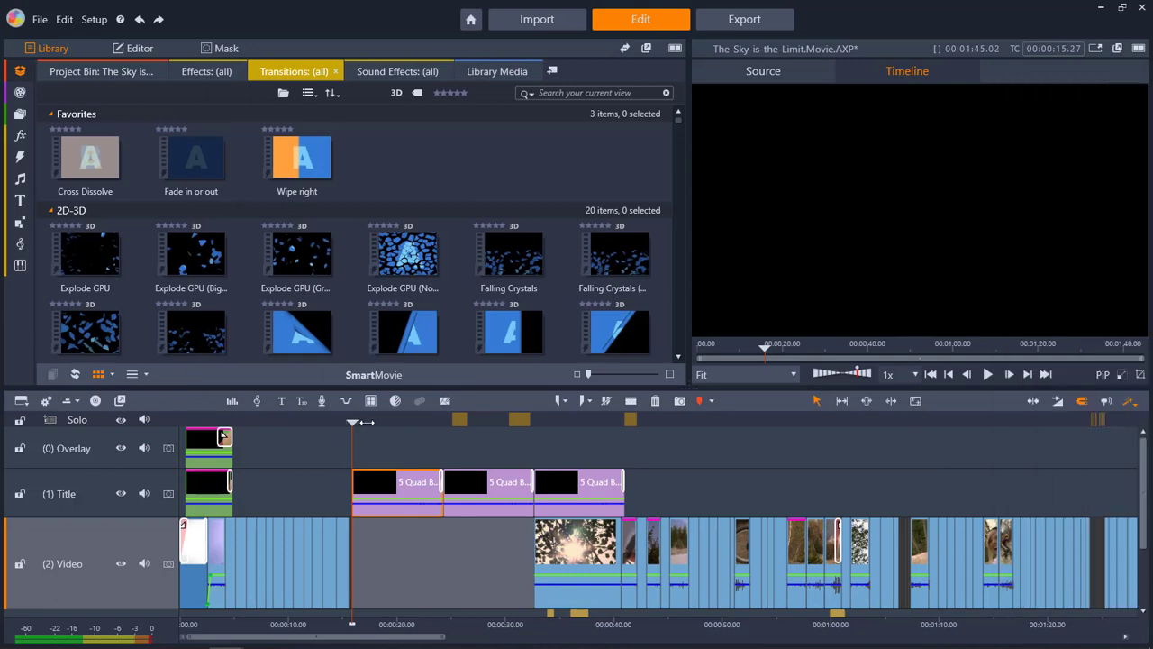
{"action": "left_click", "coordinate": [400, 422]}
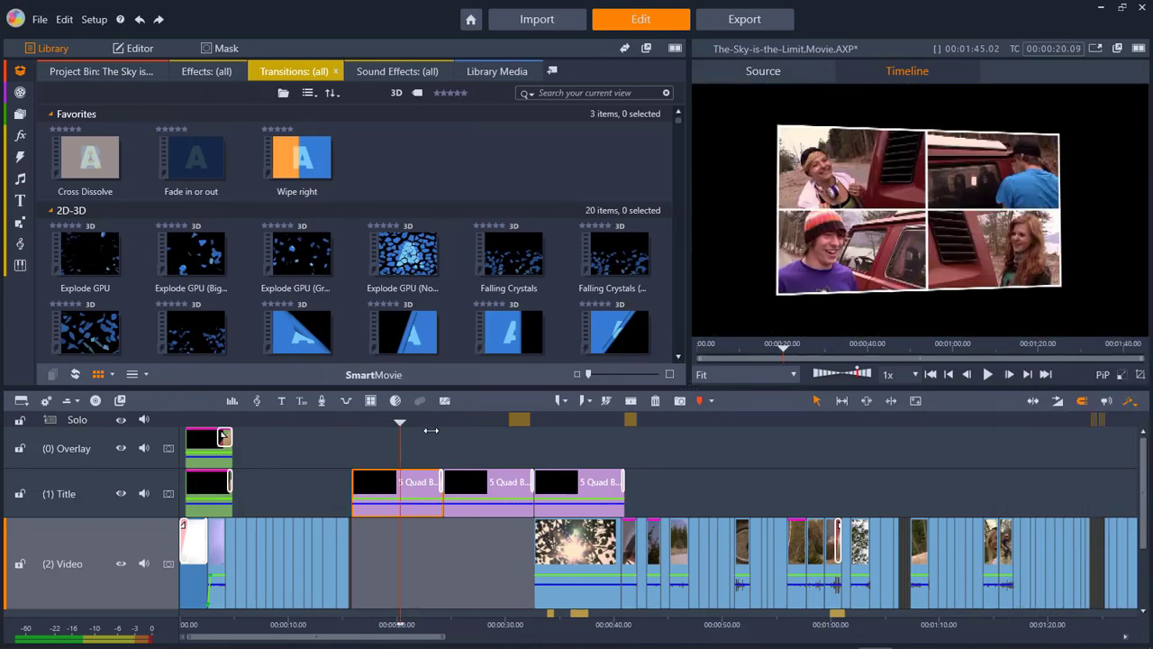
{"action": "left_click_drag", "start_coordinate": [432, 431], "coordinate": [313, 429]}
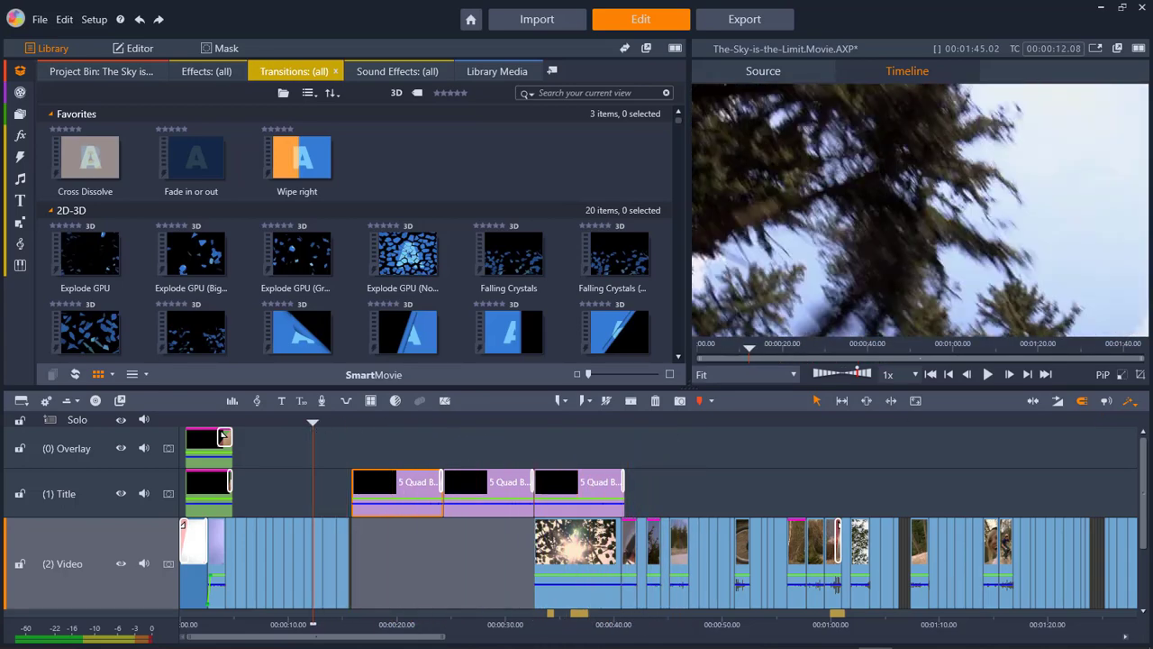
- Check the Render folder's file list over the editor, move it aside and set the playhead to 00:00:11.07
{"action": "left_click_drag", "start_coordinate": [1152, 101], "coordinate": [601, 93]}
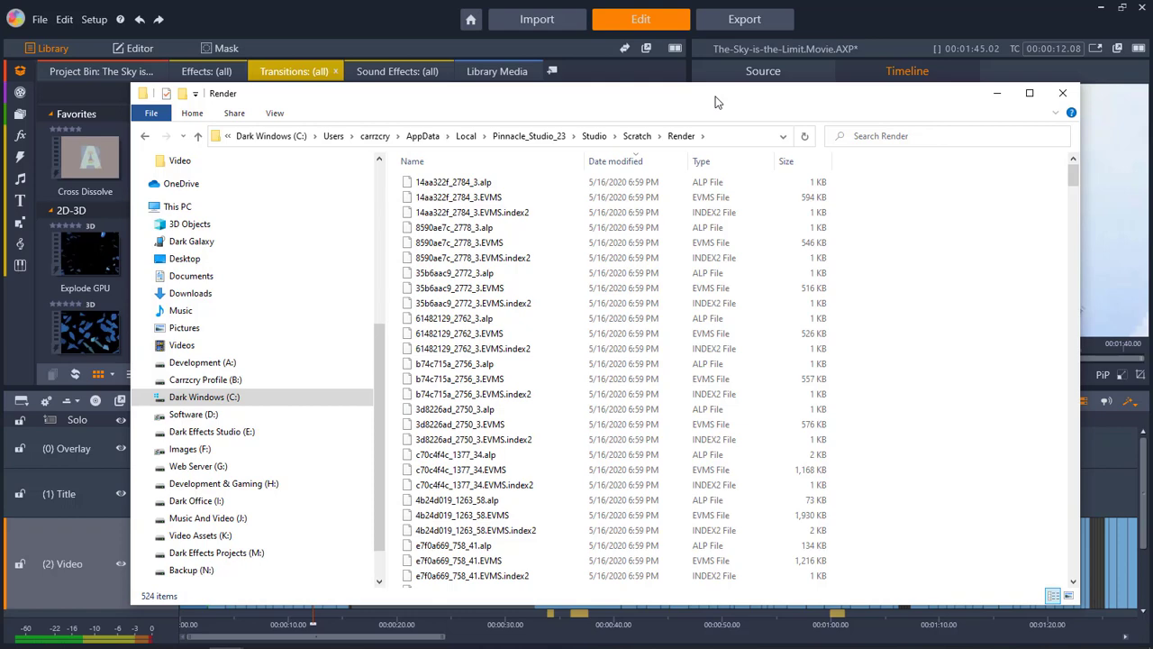
{"action": "left_click_drag", "start_coordinate": [718, 101], "coordinate": [1152, 103]}
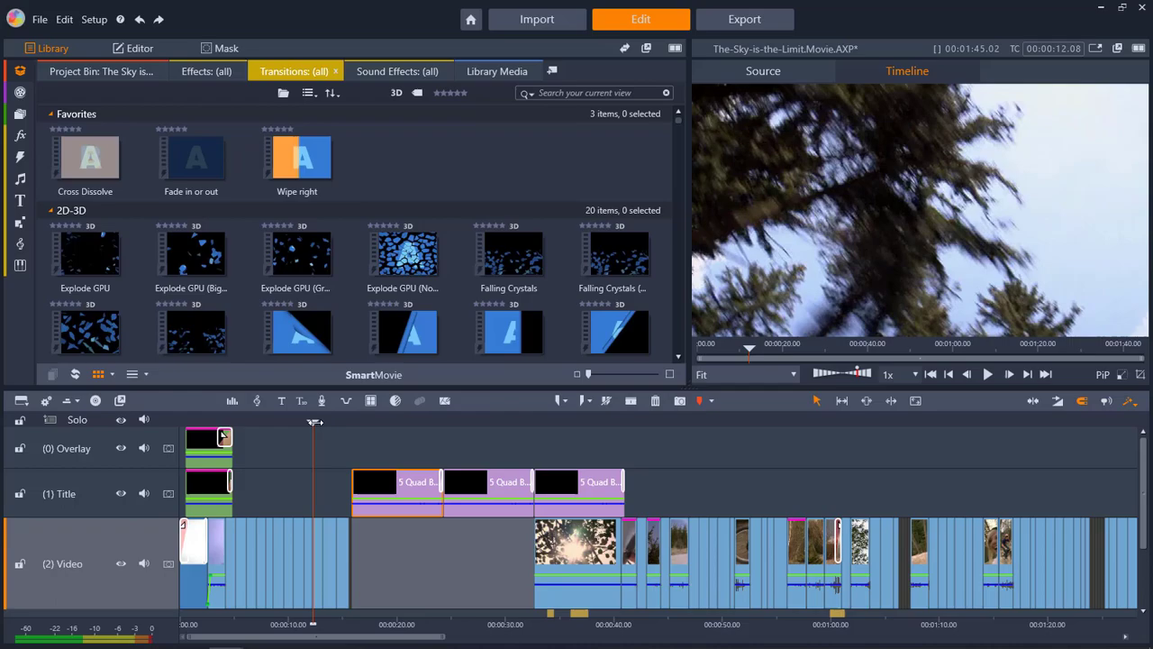
{"action": "mouse_move", "coordinate": [313, 422]}
{"action": "left_mouse_down"}
{"action": "mouse_move", "coordinate": [803, 422]}
{"action": "mouse_move", "coordinate": [301, 423]}
{"action": "left_mouse_up"}
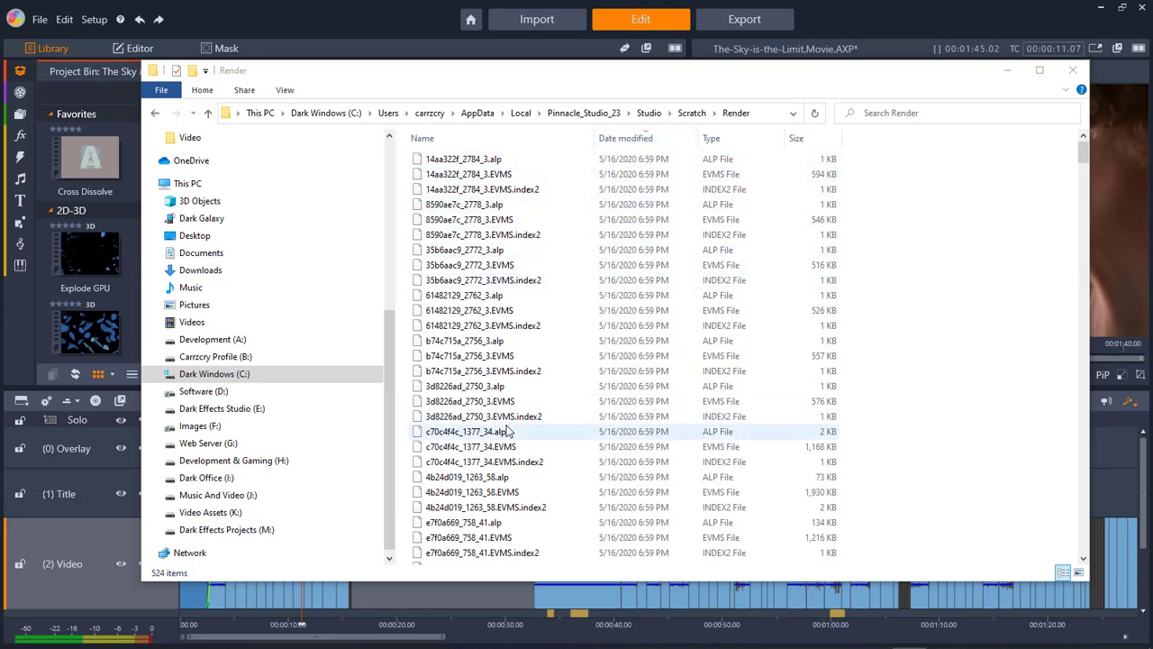
- Review the Render folder's file list once more and clear its window off the editor
{"action": "mouse_move", "coordinate": [737, 77]}
{"action": "left_mouse_down"}
{"action": "mouse_move", "coordinate": [636, 87]}
{"action": "mouse_move", "coordinate": [736, 80]}
{"action": "left_mouse_up"}
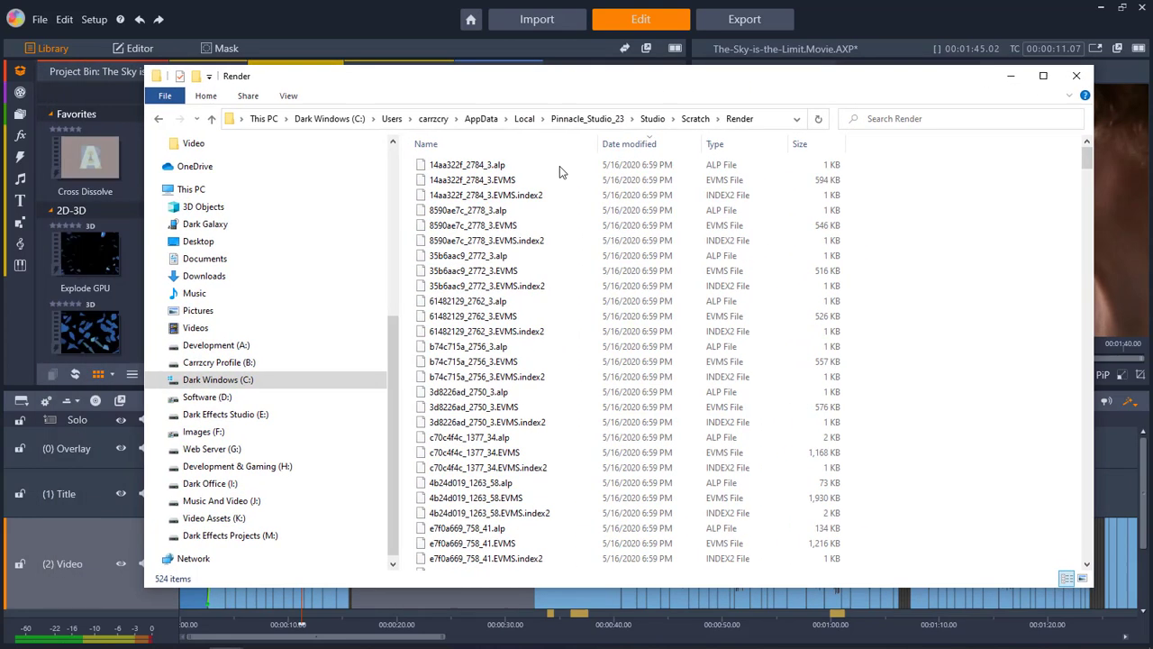
{"action": "left_click_drag", "start_coordinate": [881, 84], "coordinate": [992, 142]}
{"action": "left_click", "coordinate": [1120, 137]}
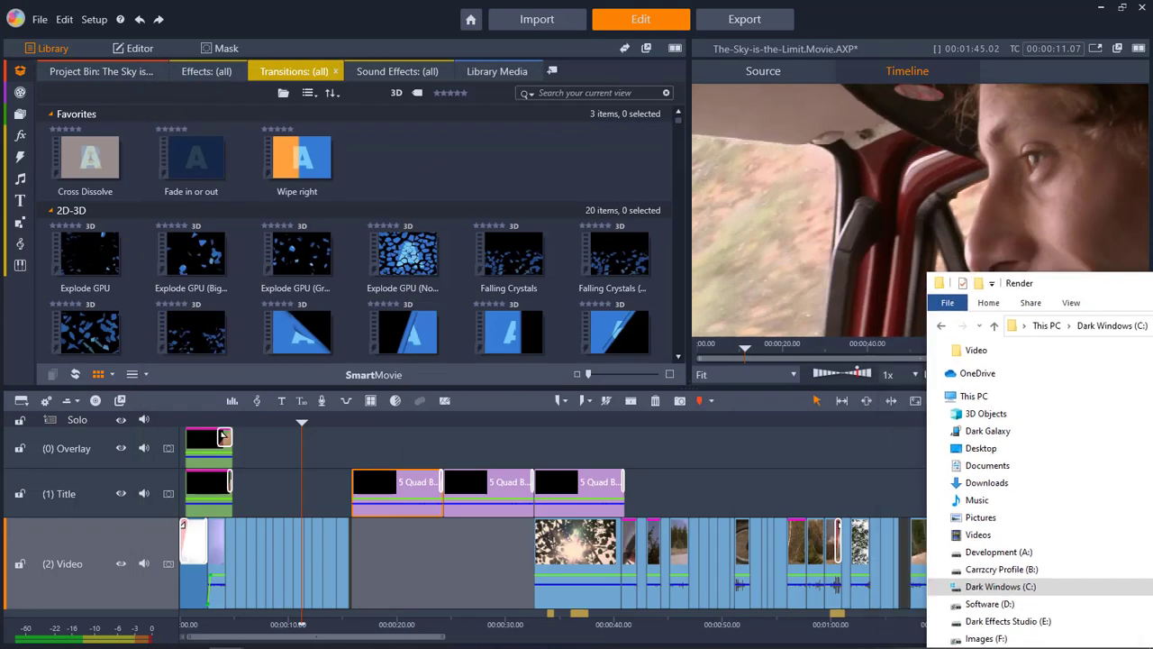
- Delete the render files from the Storage Locations settings in the Control Panel
{"action": "left_click", "coordinate": [95, 19]}
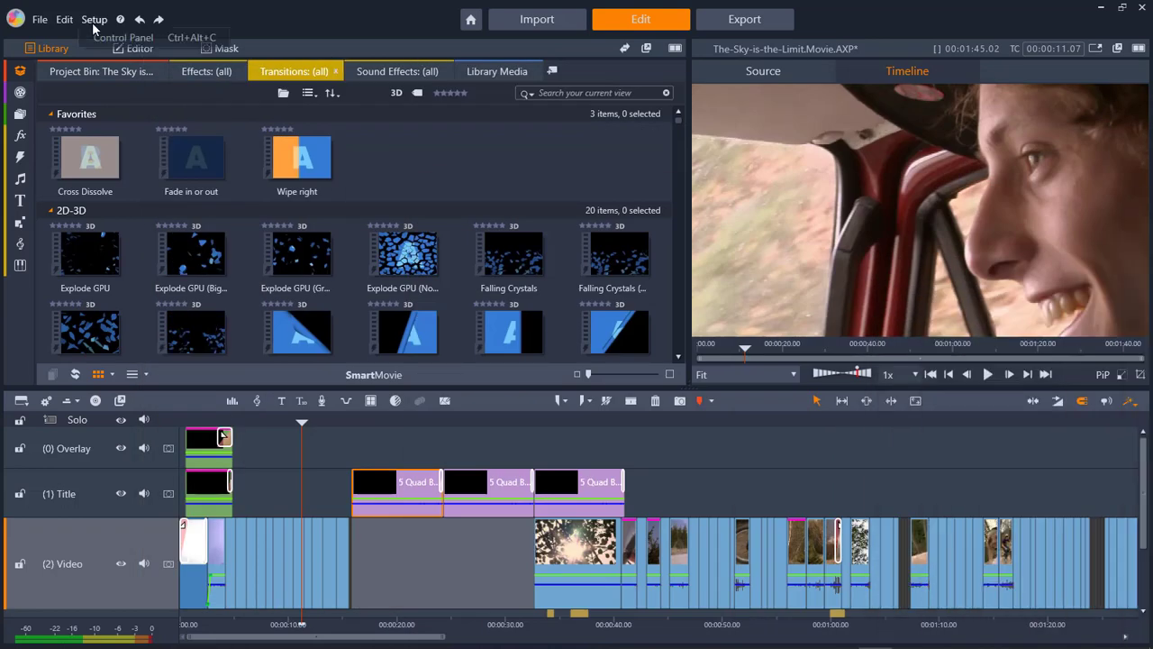
{"action": "left_click", "coordinate": [116, 36]}
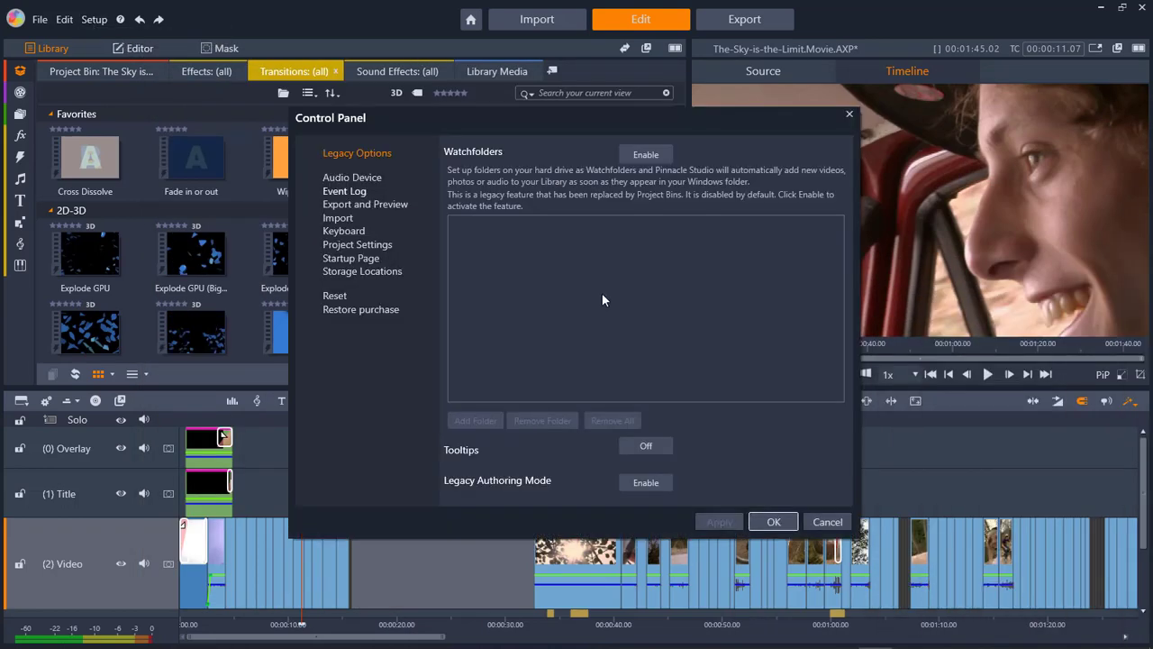
{"action": "left_click", "coordinate": [357, 271]}
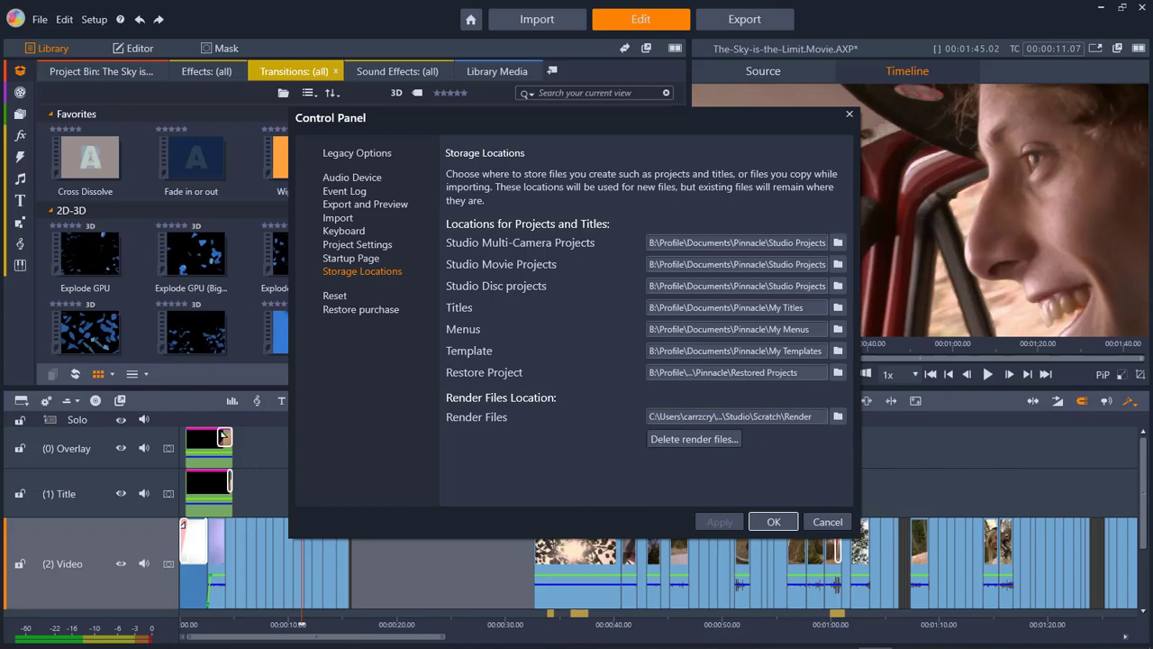
{"action": "left_click_drag", "start_coordinate": [1152, 139], "coordinate": [1152, 94]}
{"action": "left_click", "coordinate": [711, 441]}
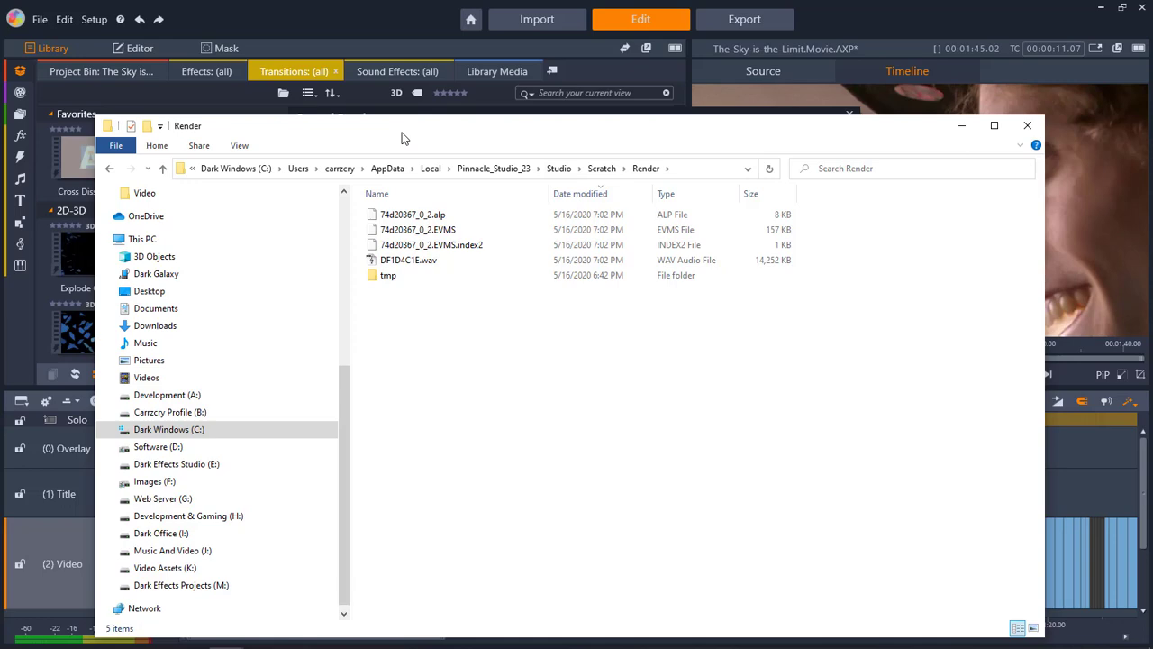
- Close the Control Panel, check the Render folder for newly generated files and return to the editor
{"action": "left_click_drag", "start_coordinate": [402, 133], "coordinate": [1152, 133]}
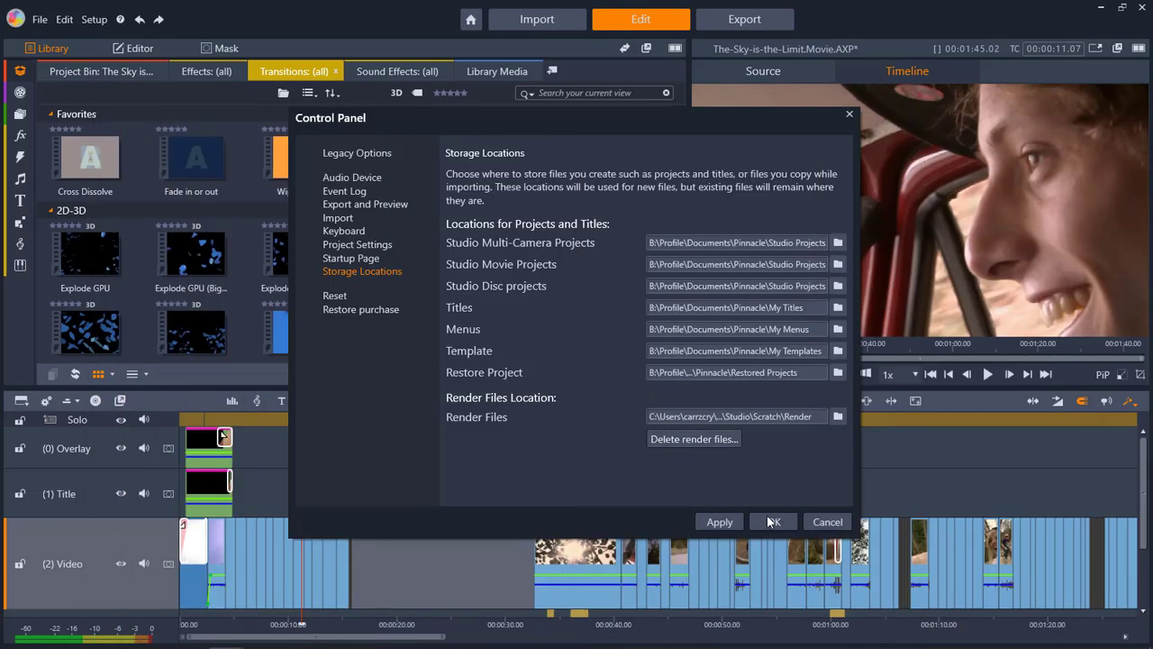
{"action": "left_click", "coordinate": [827, 522]}
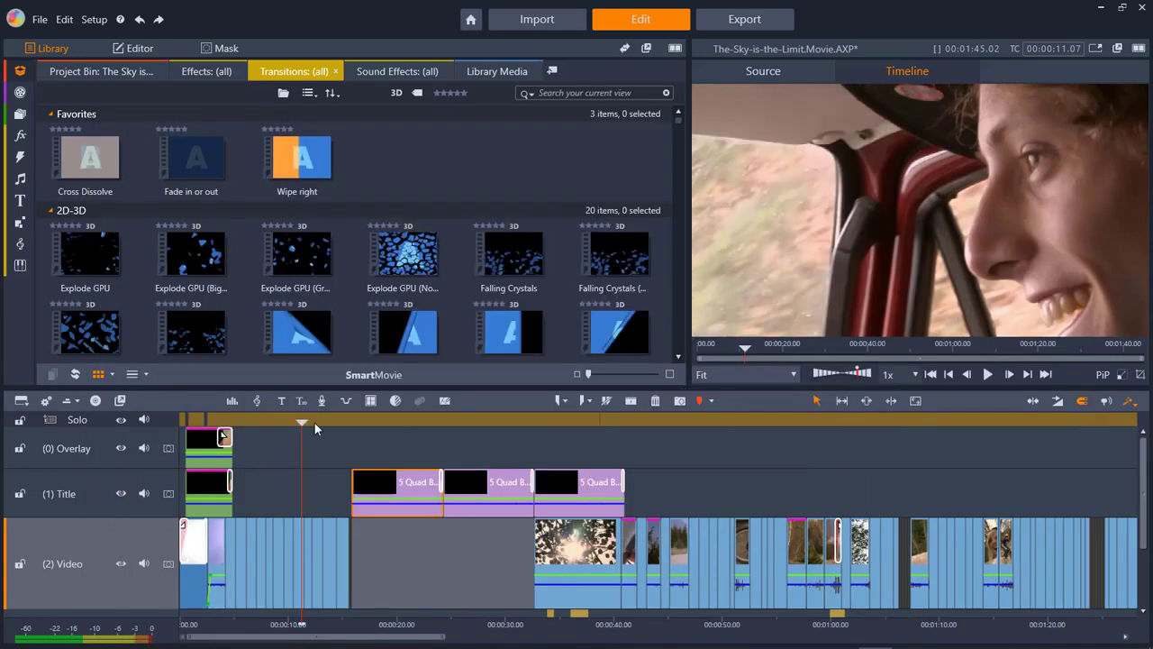
{"action": "key", "text": "alt+Tab"}
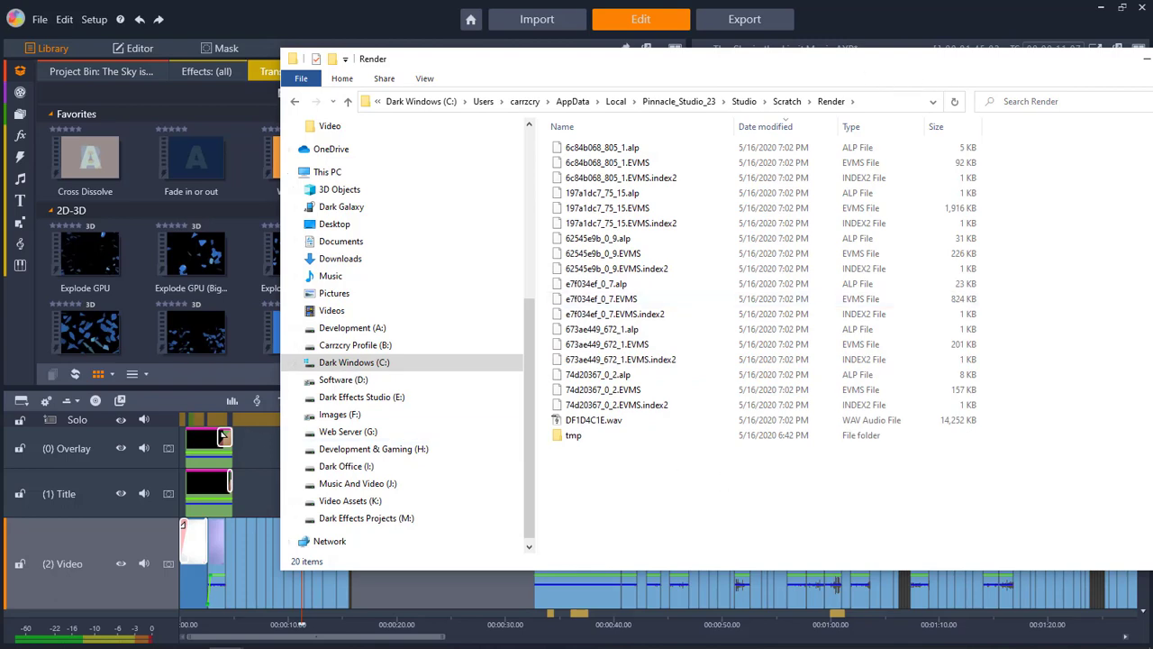
{"action": "key", "text": "alt+Tab"}
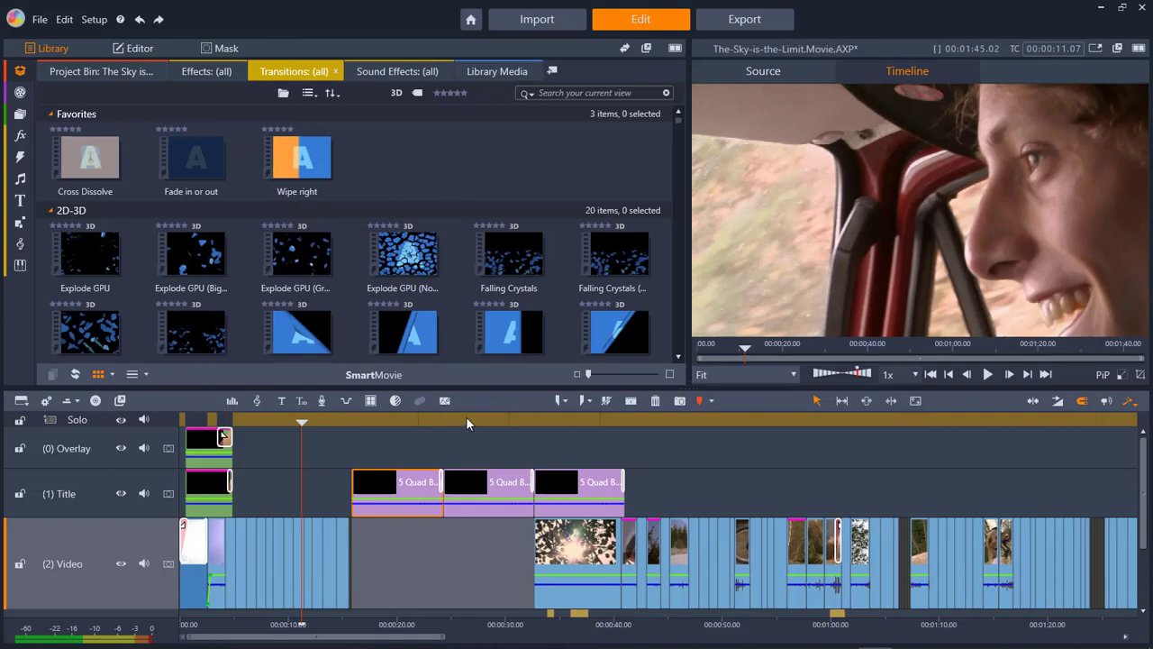
- Scrub through the 5 Quad Box 1 title clips, try playback at 00:00:24.07 and park the playhead at 00:00:17.04
{"action": "key", "text": "Home"}
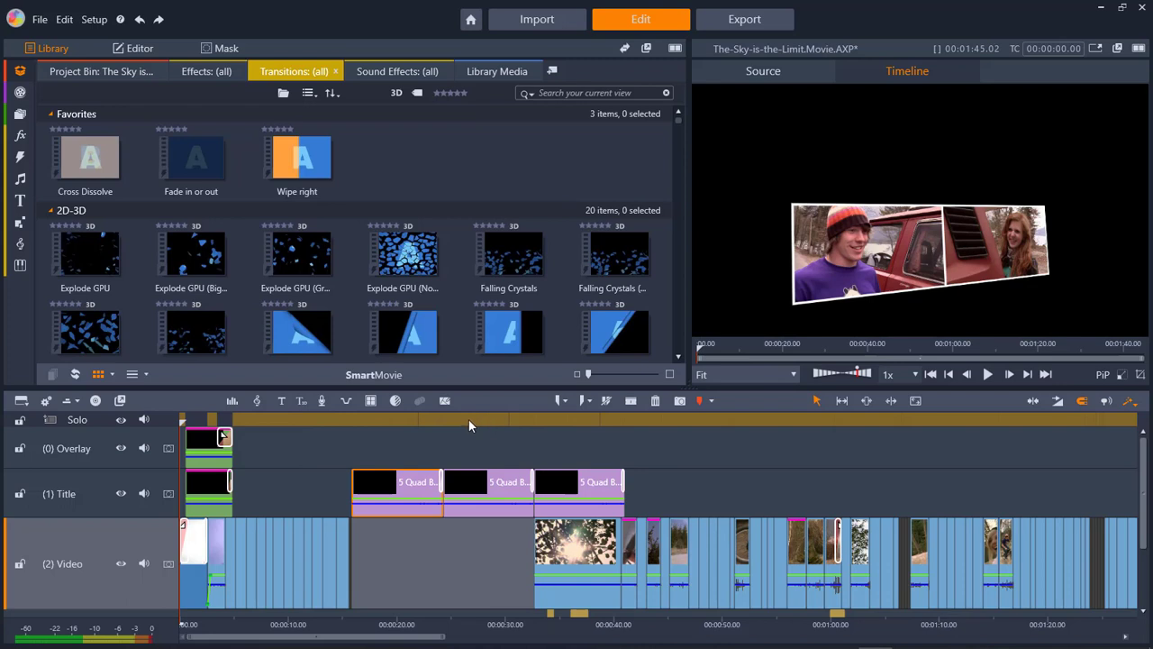
{"action": "left_click", "coordinate": [468, 419]}
{"action": "key", "text": "Home"}
{"action": "left_click", "coordinate": [462, 419]}
{"action": "left_click_drag", "start_coordinate": [463, 419], "coordinate": [503, 422]}
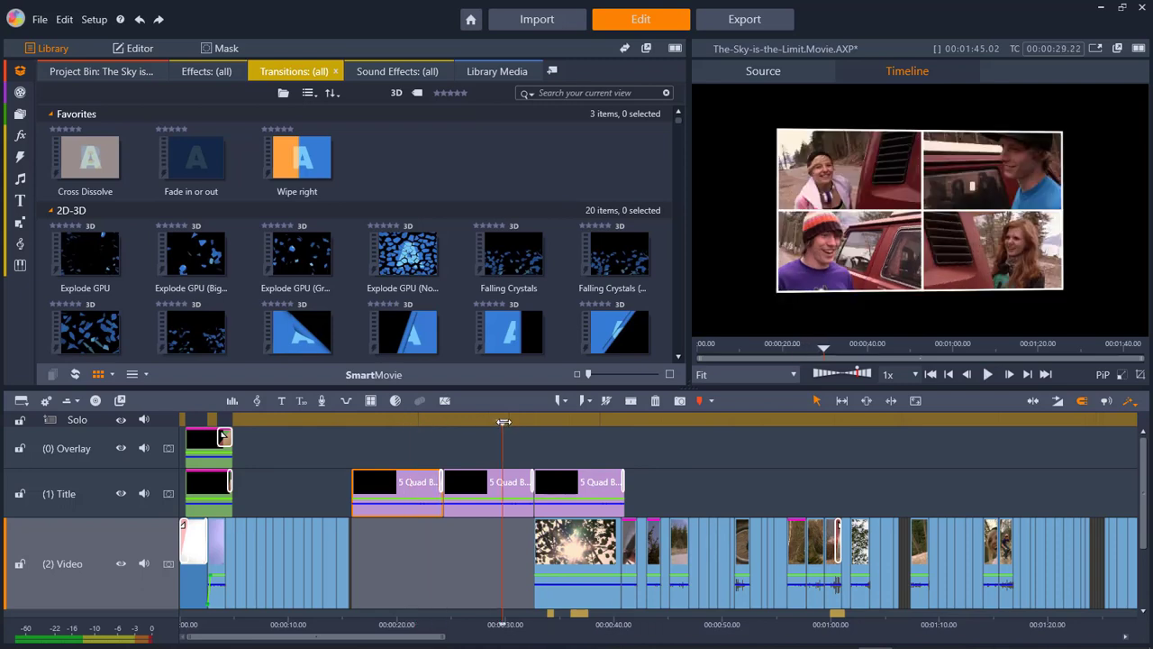
{"action": "left_click_drag", "start_coordinate": [504, 421], "coordinate": [442, 422]}
{"action": "key", "text": "space"}
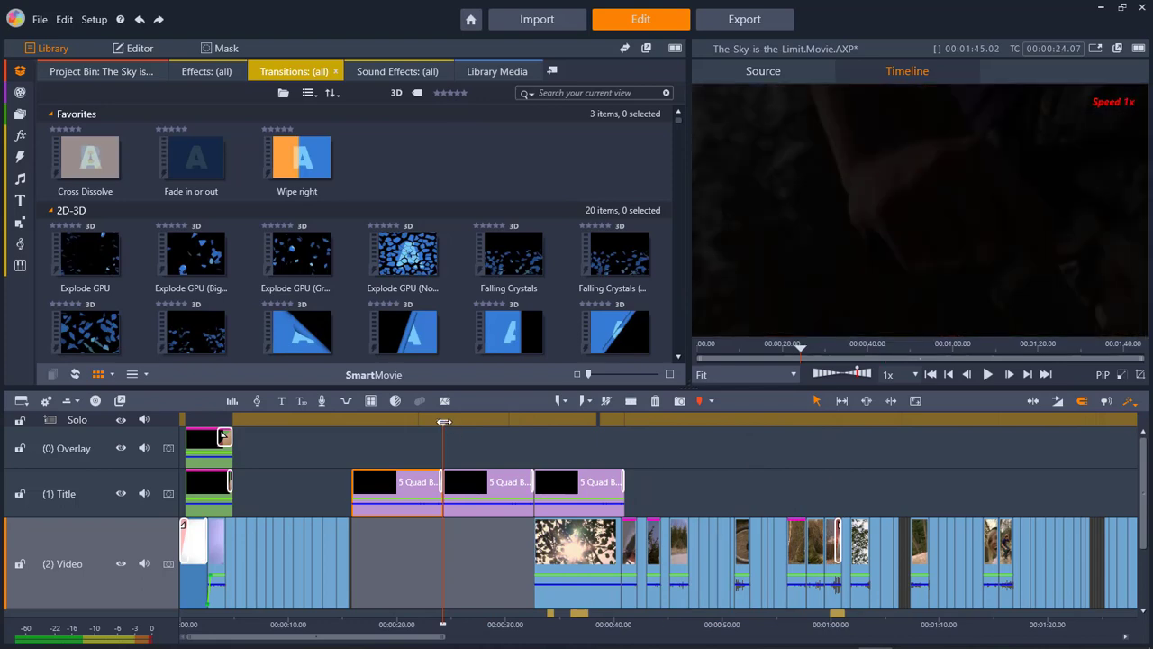
{"action": "left_click_drag", "start_coordinate": [444, 421], "coordinate": [366, 422]}
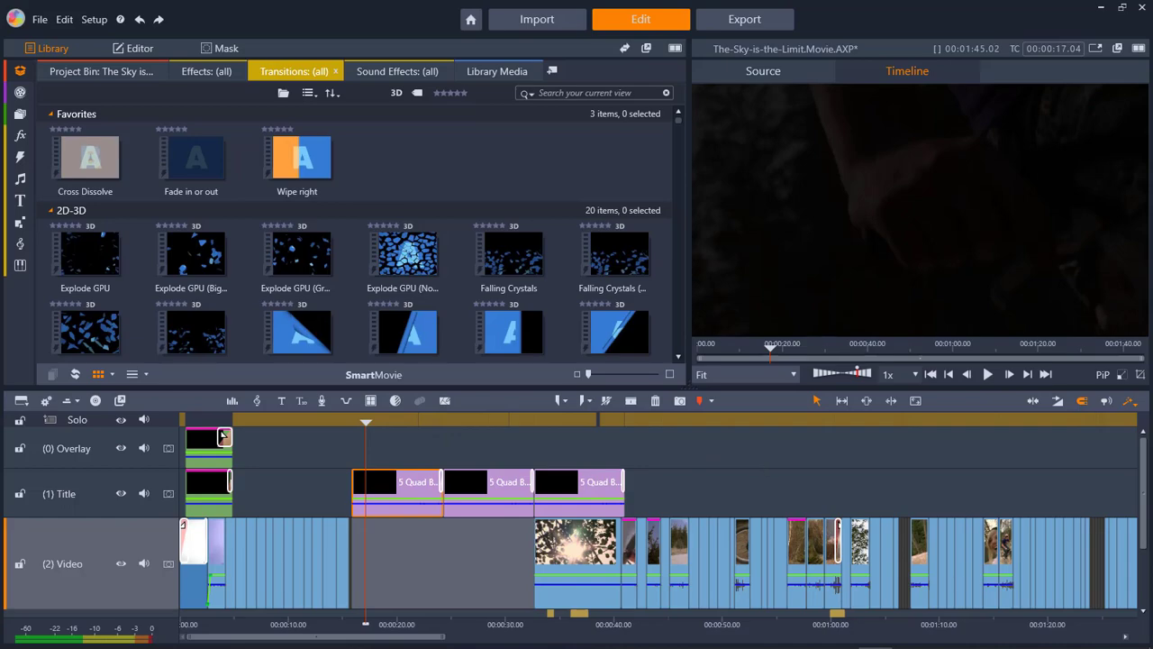
- Switch to the Render folder window, place it over the editor and watch new render files being added
{"action": "key", "text": "alt+Tab"}
{"action": "left_click_drag", "start_coordinate": [514, 196], "coordinate": [541, 102]}
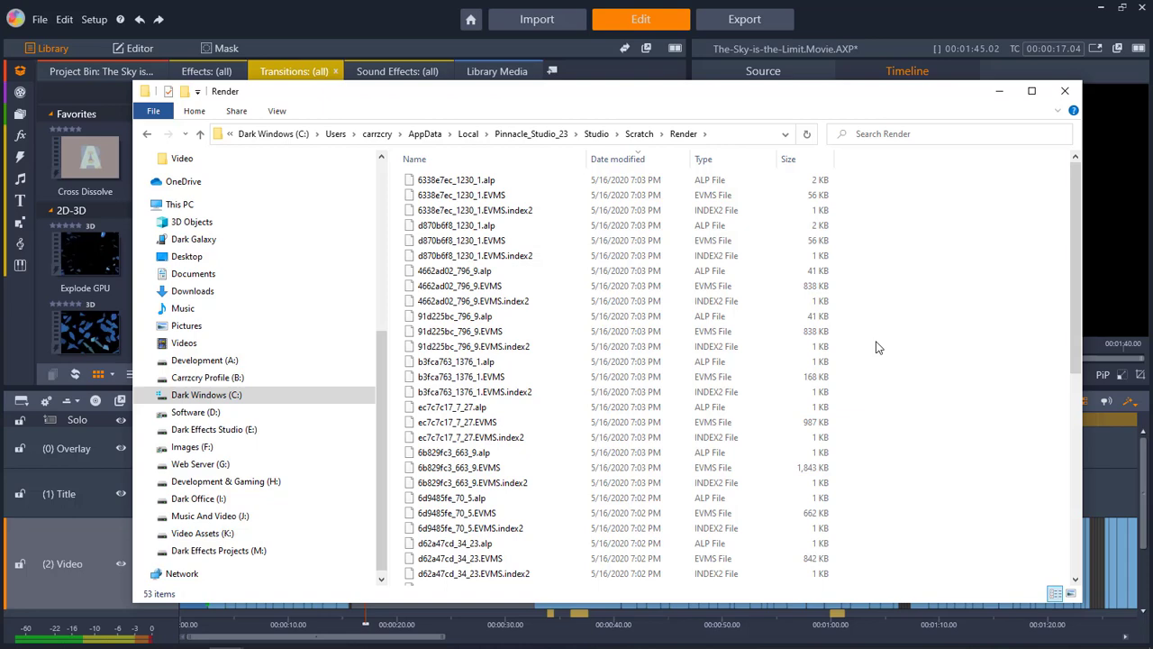
{"action": "mouse_move", "coordinate": [464, 94]}
{"action": "left_mouse_down"}
{"action": "mouse_move", "coordinate": [473, 99]}
{"action": "mouse_move", "coordinate": [450, 99]}
{"action": "left_mouse_up"}
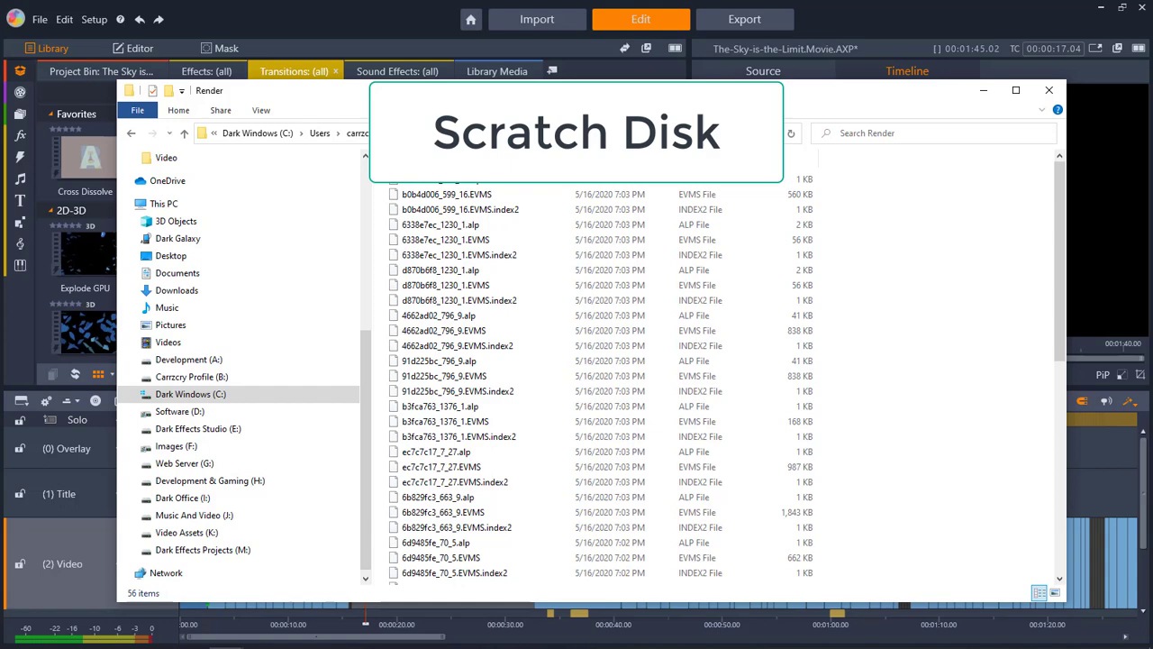